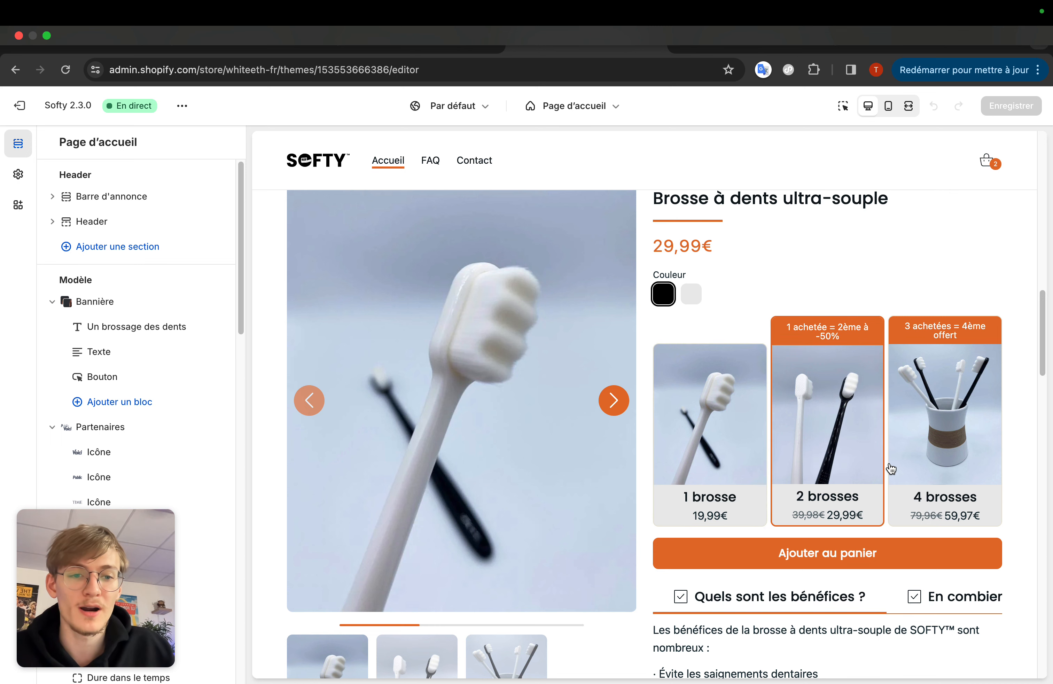
- Select the 1 brosse offer in the product preview and examine how the displayed product price responds
click(744, 469)
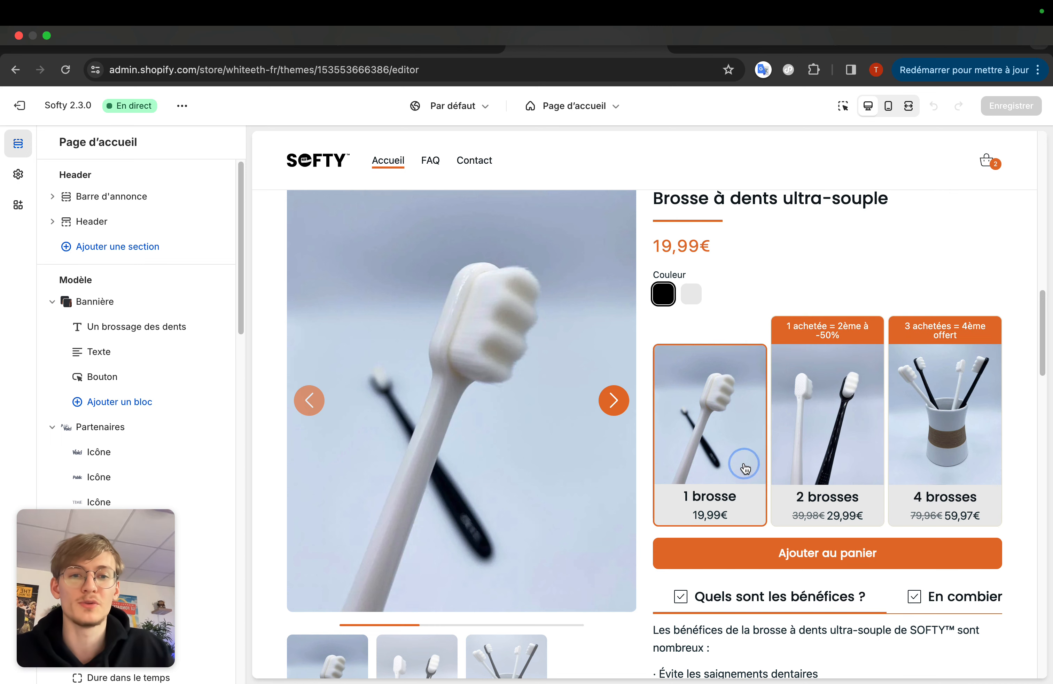
scroll(743, 468, down, 2)
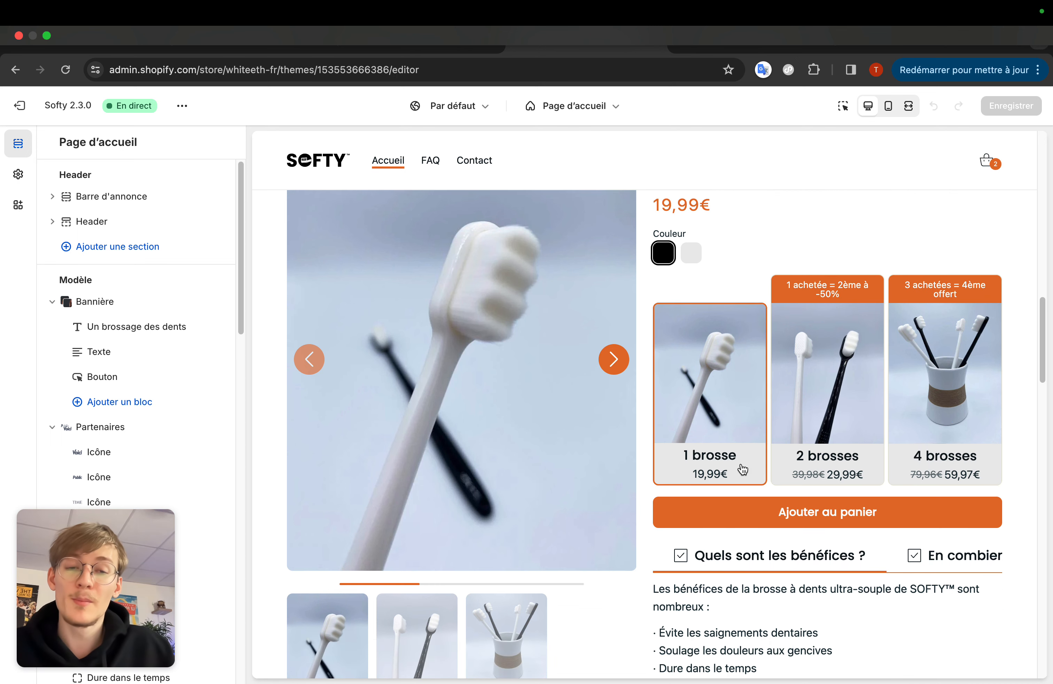
click(814, 376)
click(750, 384)
scroll(749, 388, up, 1)
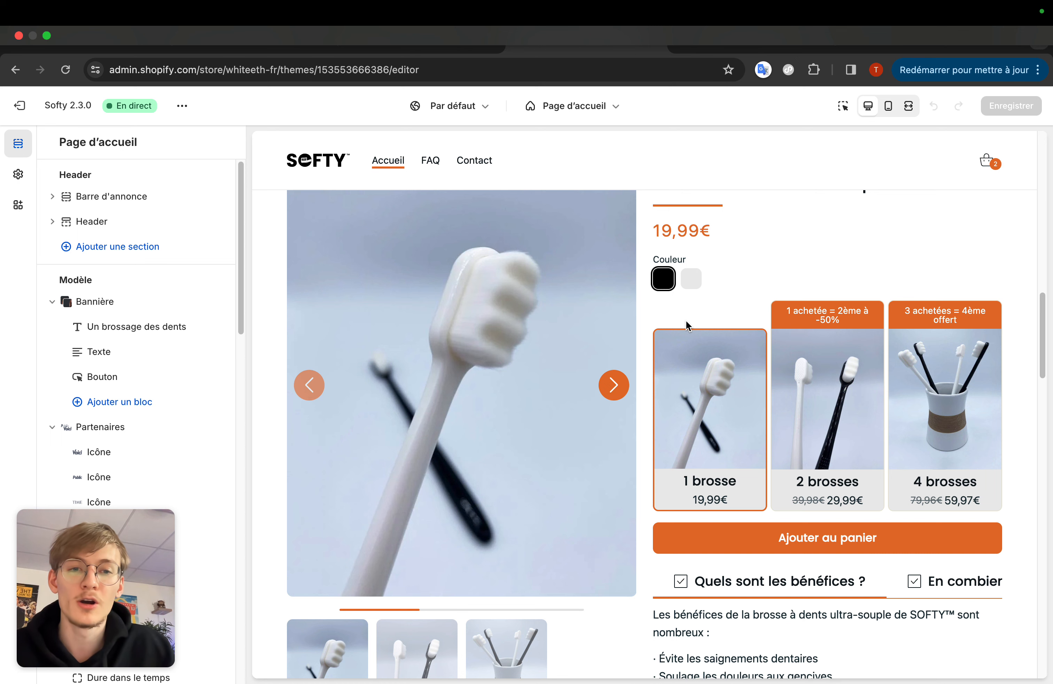
scroll(733, 317, down, 1)
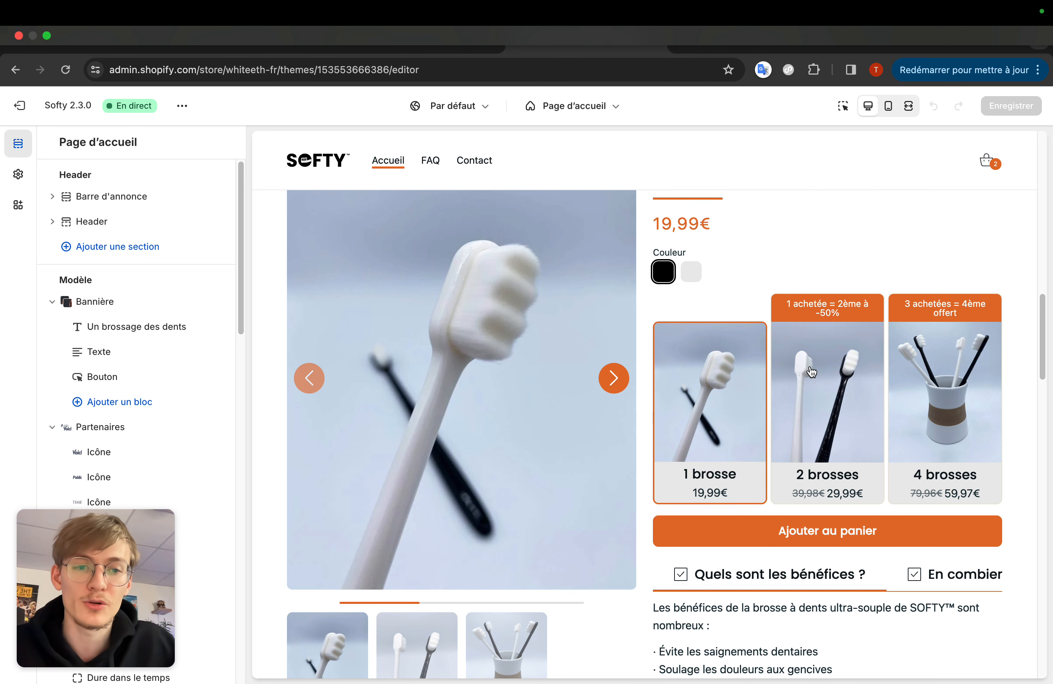
- Compare the 1, 2 and 4 brosses offers by selecting each in the product preview, finishing on 2 brosses
click(843, 395)
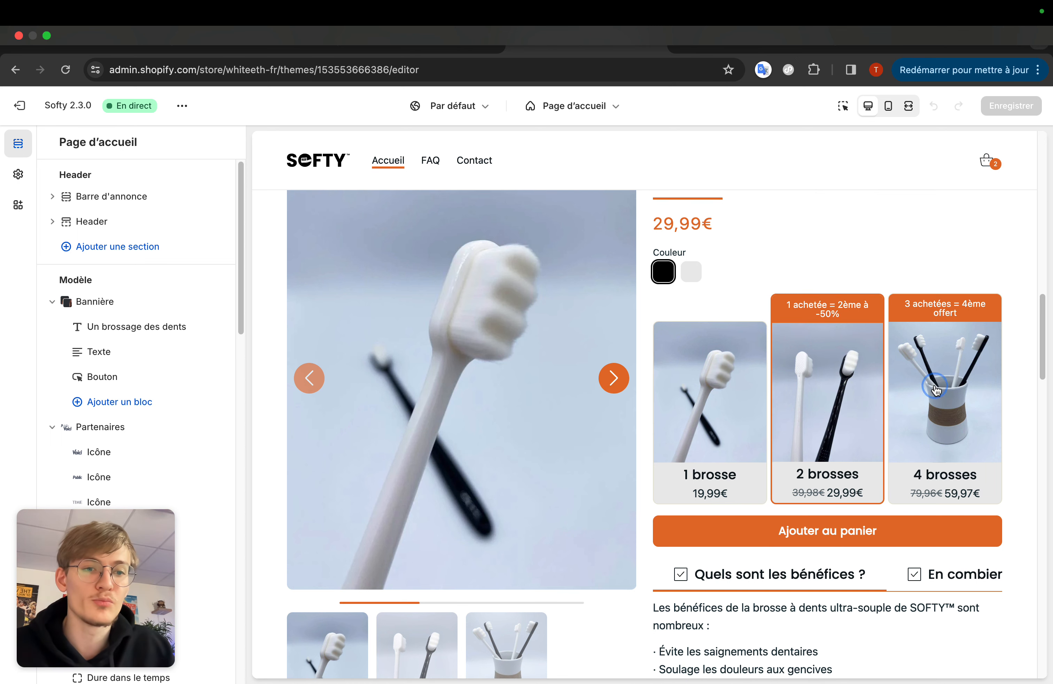
click(765, 402)
click(883, 402)
click(889, 402)
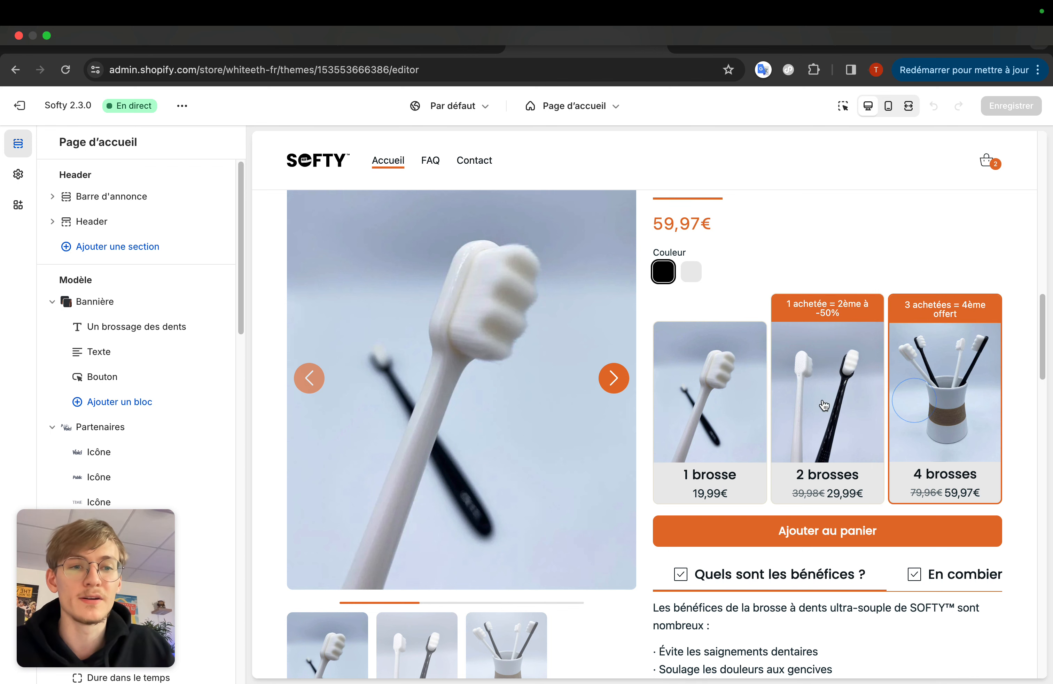
click(826, 402)
click(692, 402)
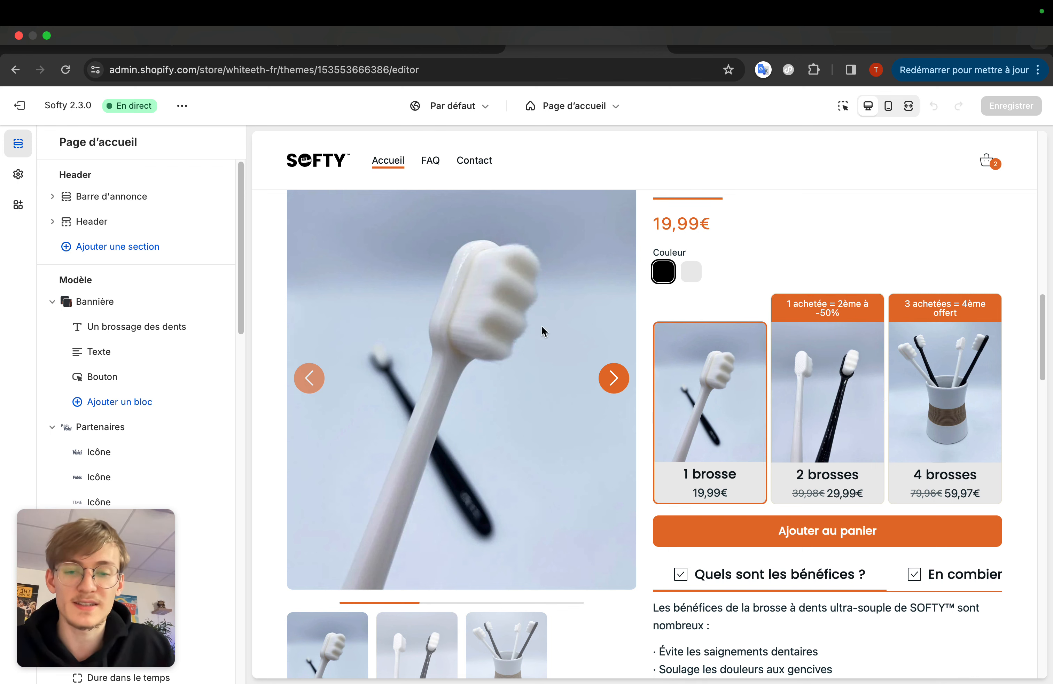
click(822, 436)
click(892, 444)
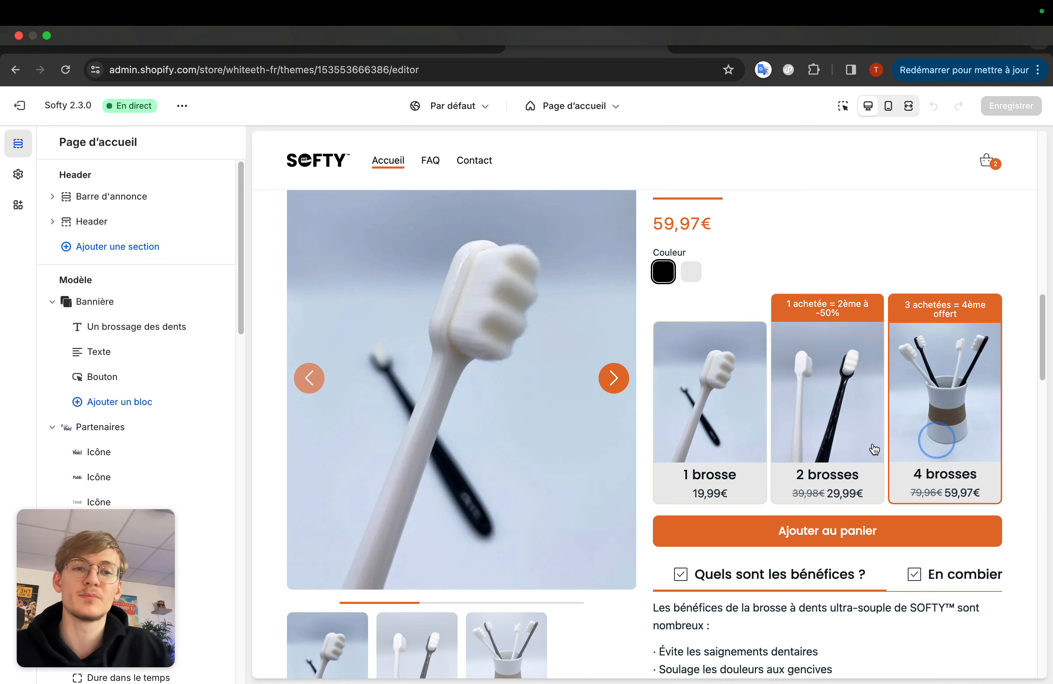
click(741, 438)
scroll(792, 454, down, 2)
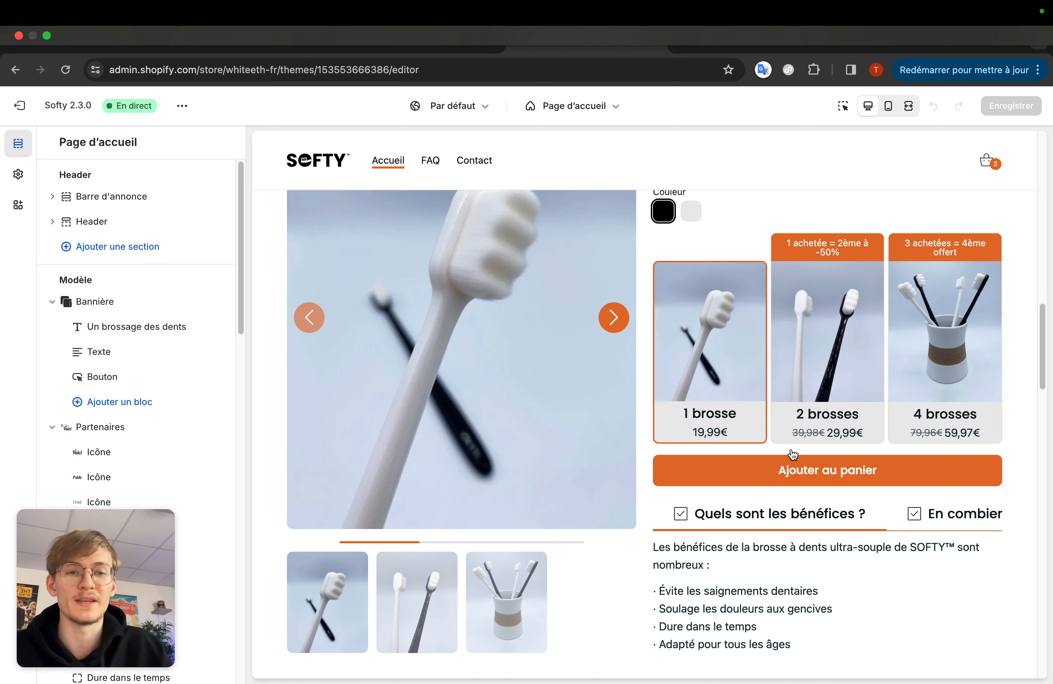
click(825, 347)
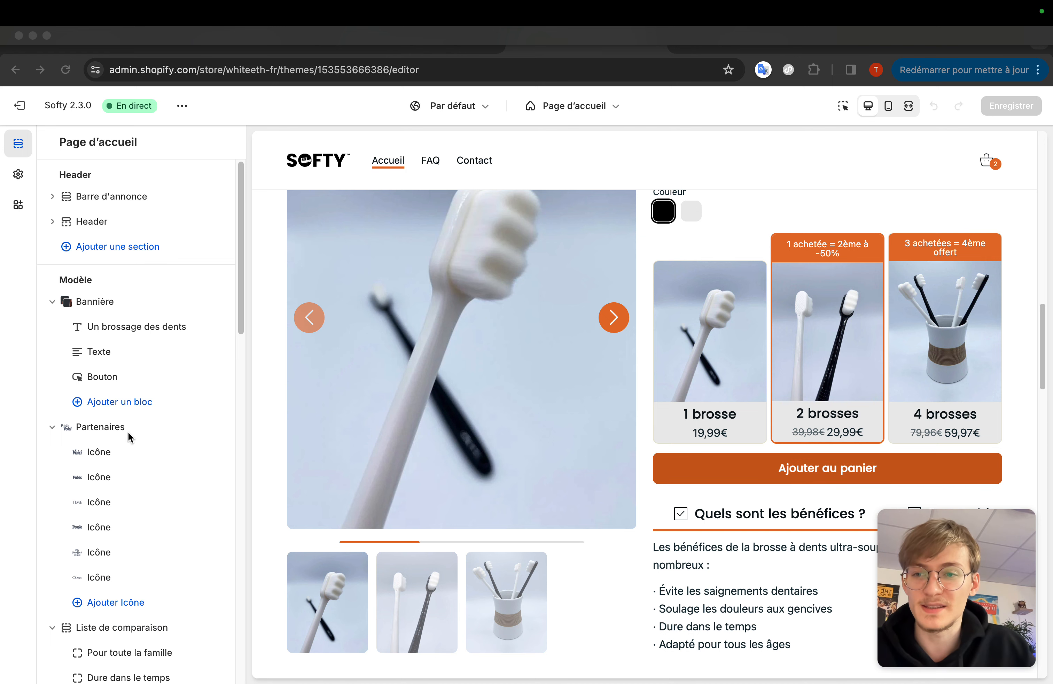
- View the block types available for the Produit section and open the settings of its Réductions sur la quantité block
scroll(200, 333, down, 10)
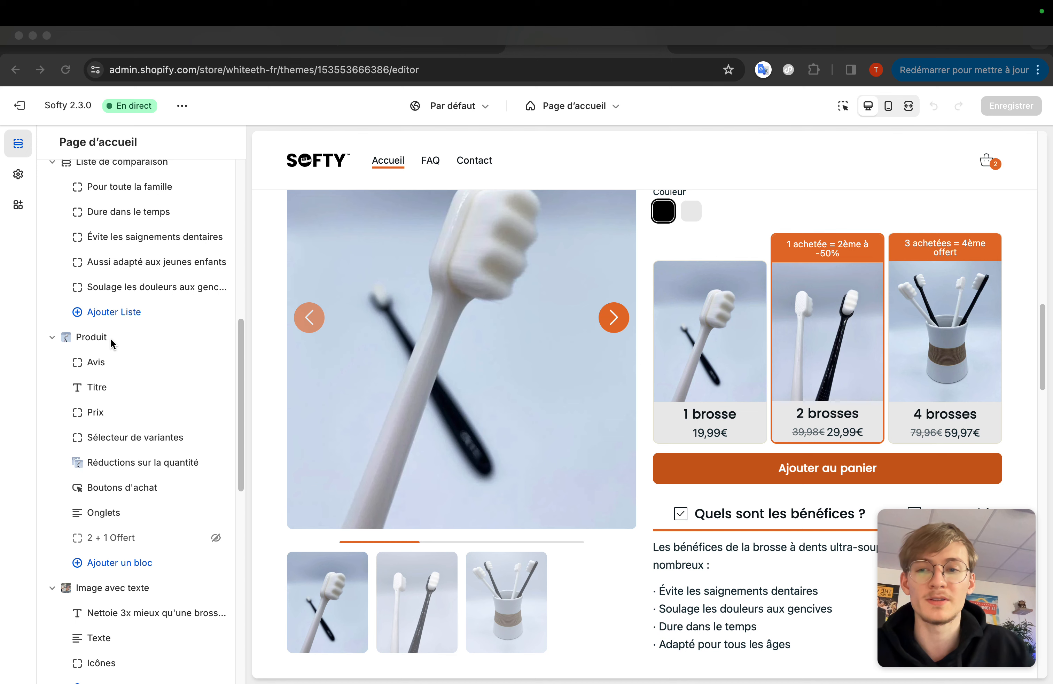
click(126, 565)
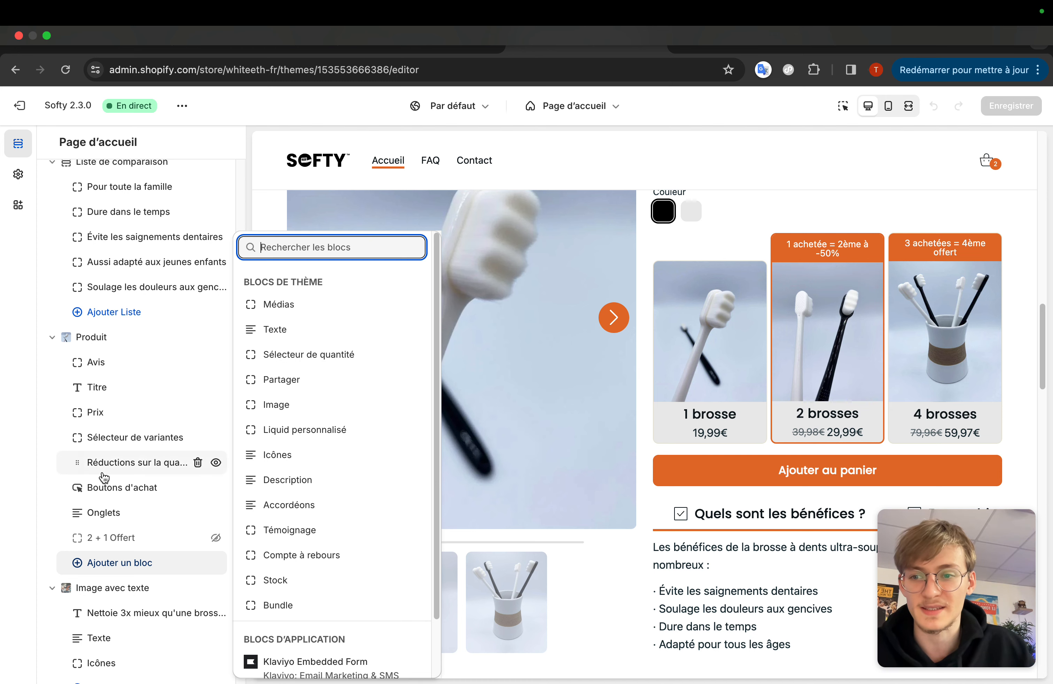
click(33, 464)
click(132, 463)
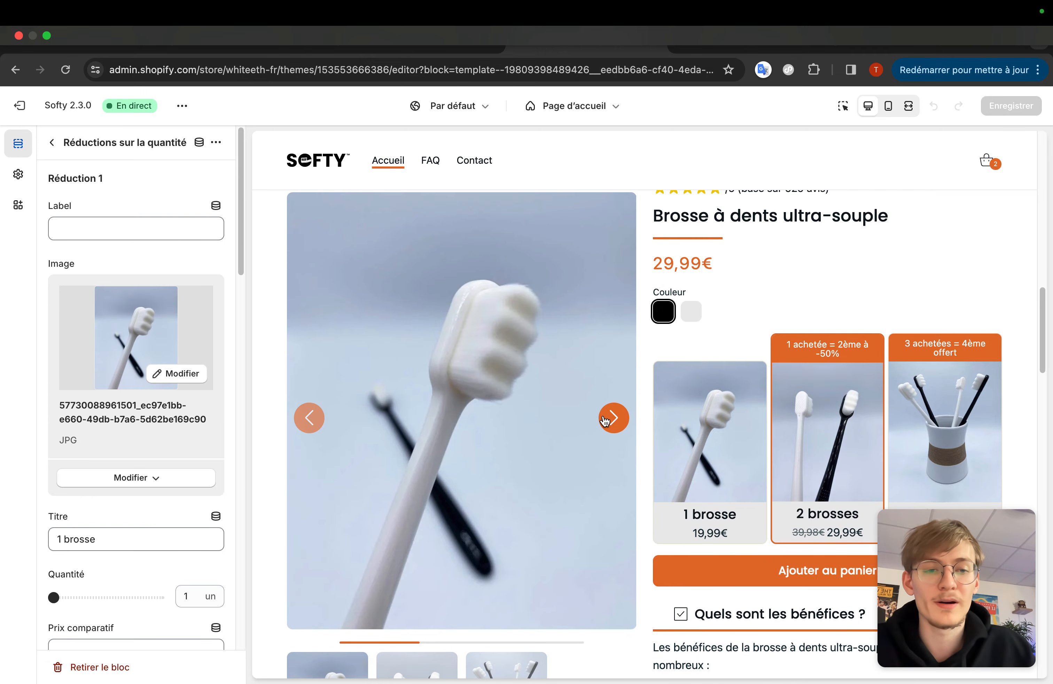
- Examine the Réduction 1 label, image, title, quantity, comparison price and discounted price settings
scroll(153, 387, down, 1)
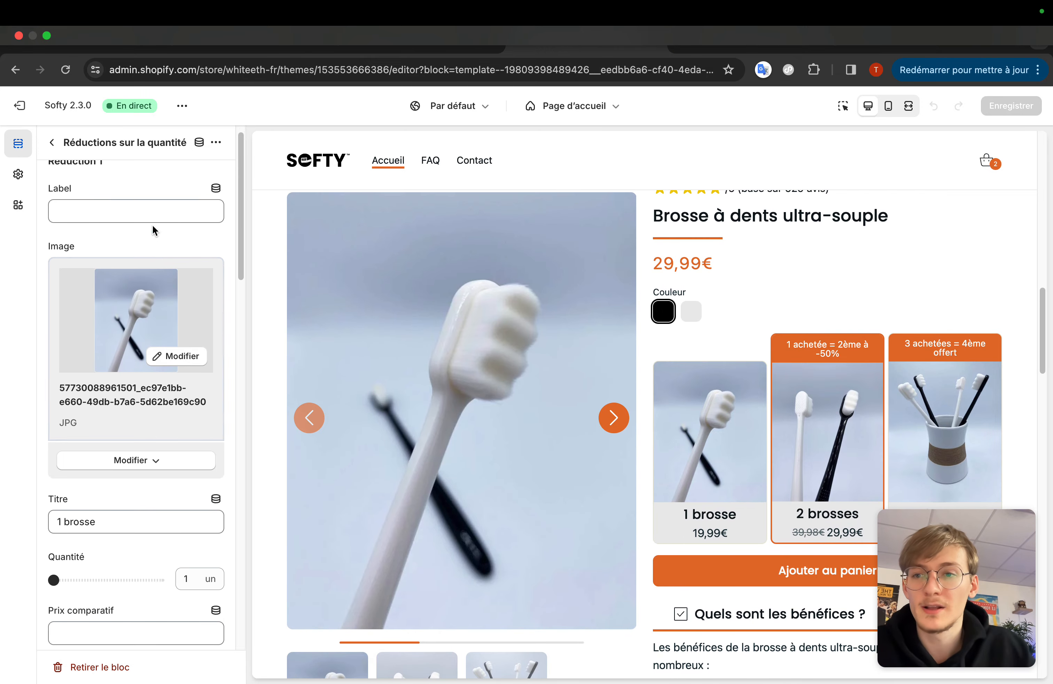
scroll(149, 355, down, 2)
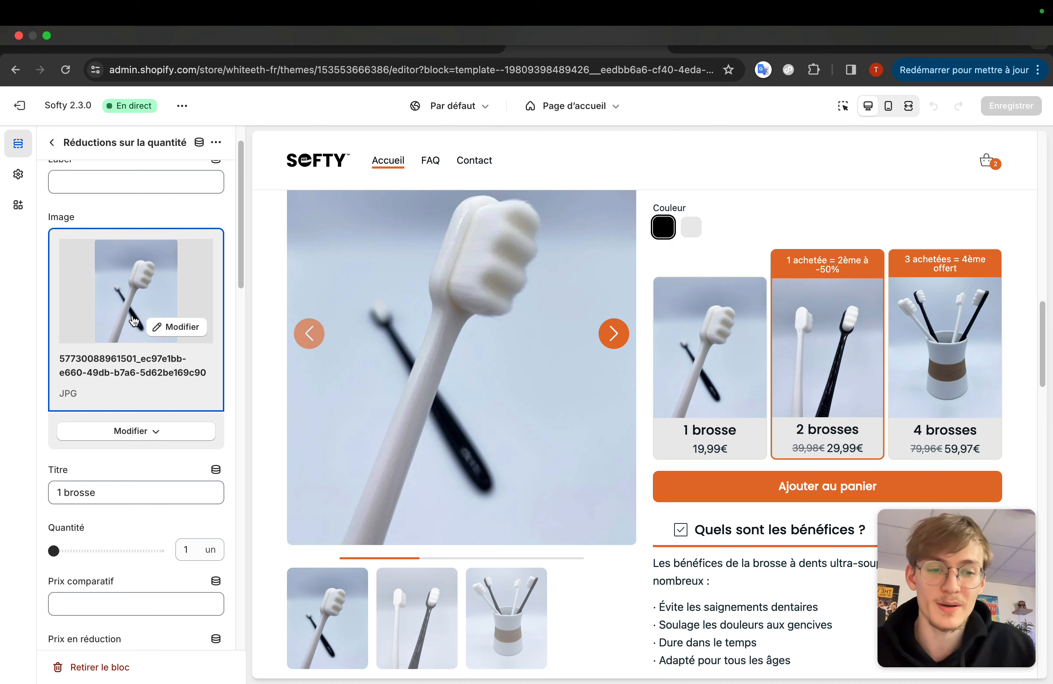
scroll(133, 320, down, 2)
scroll(133, 321, up, 5)
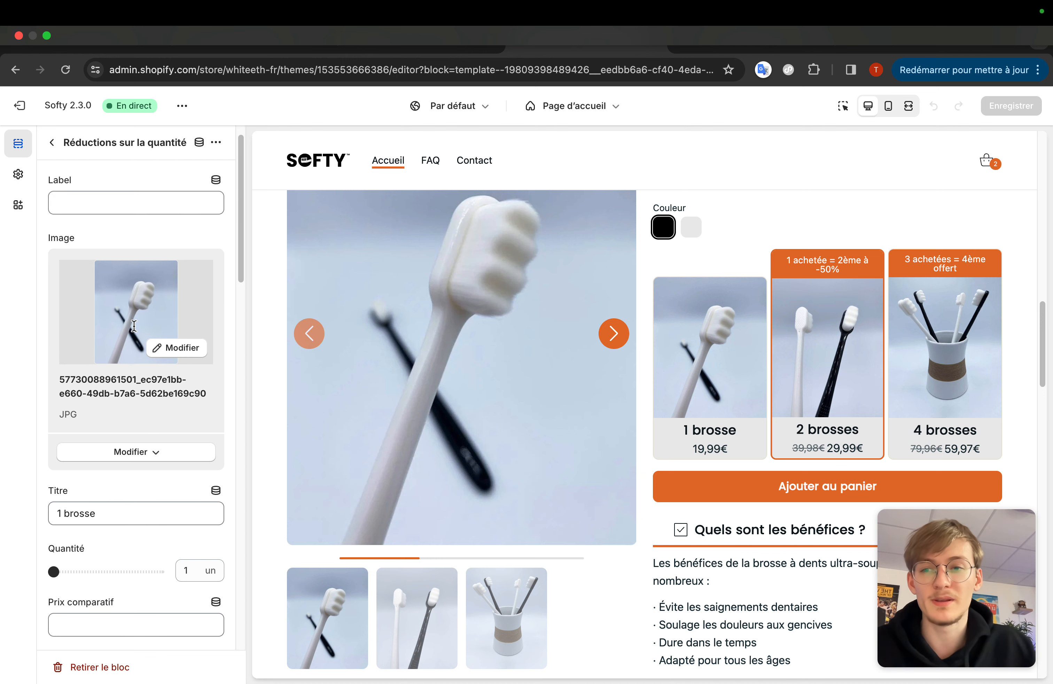
scroll(143, 340, down, 4)
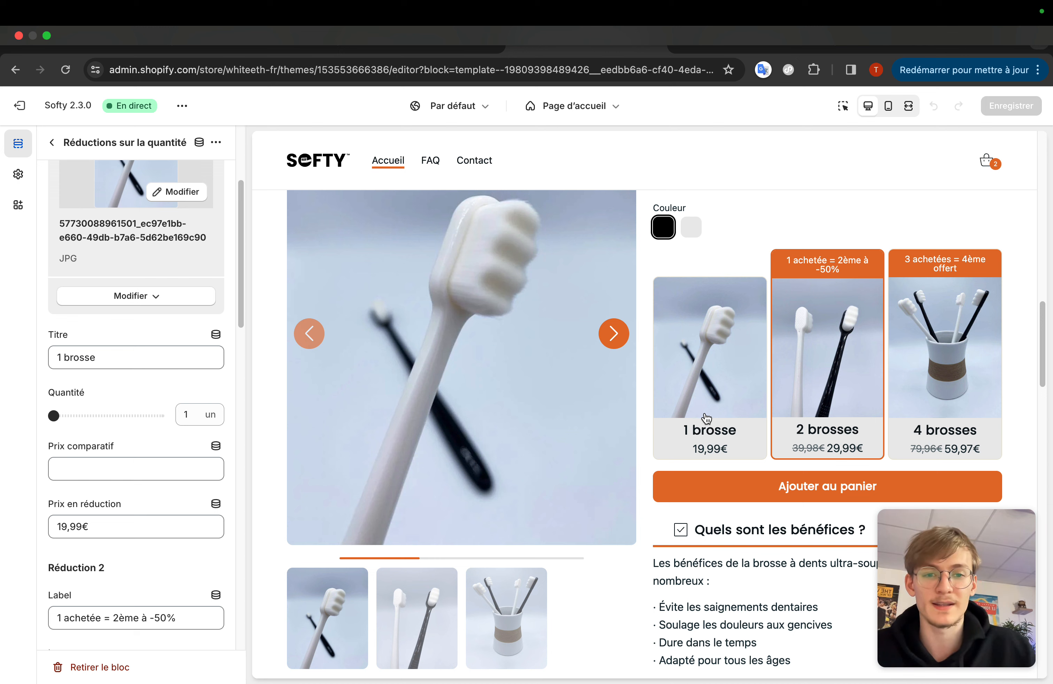
scroll(48, 505, down, 1)
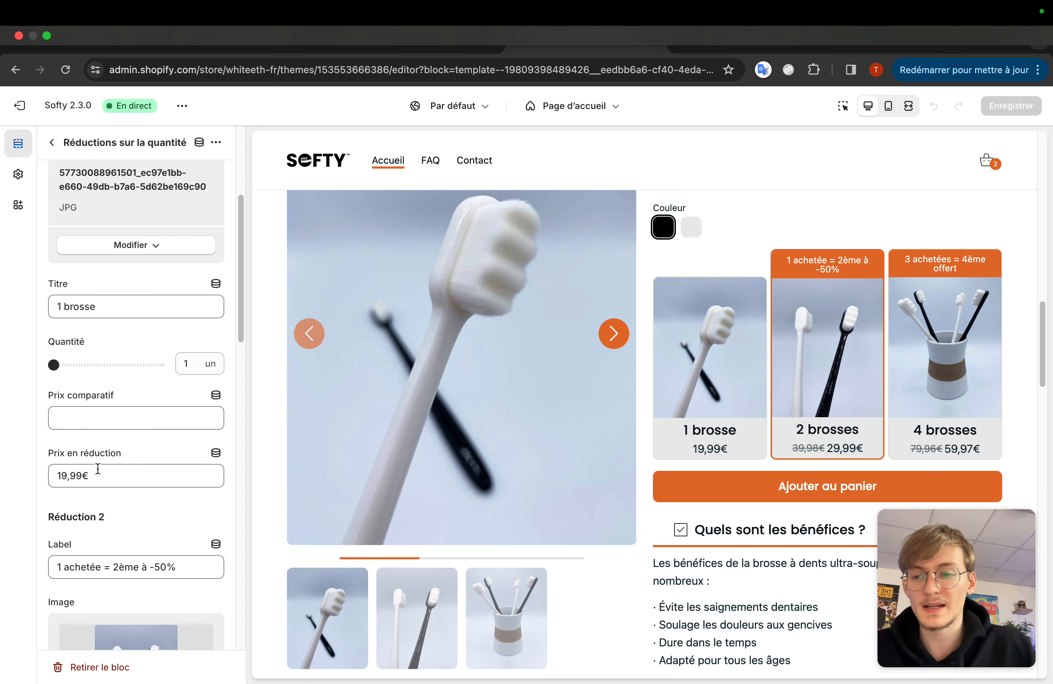
scroll(115, 472, down, 1)
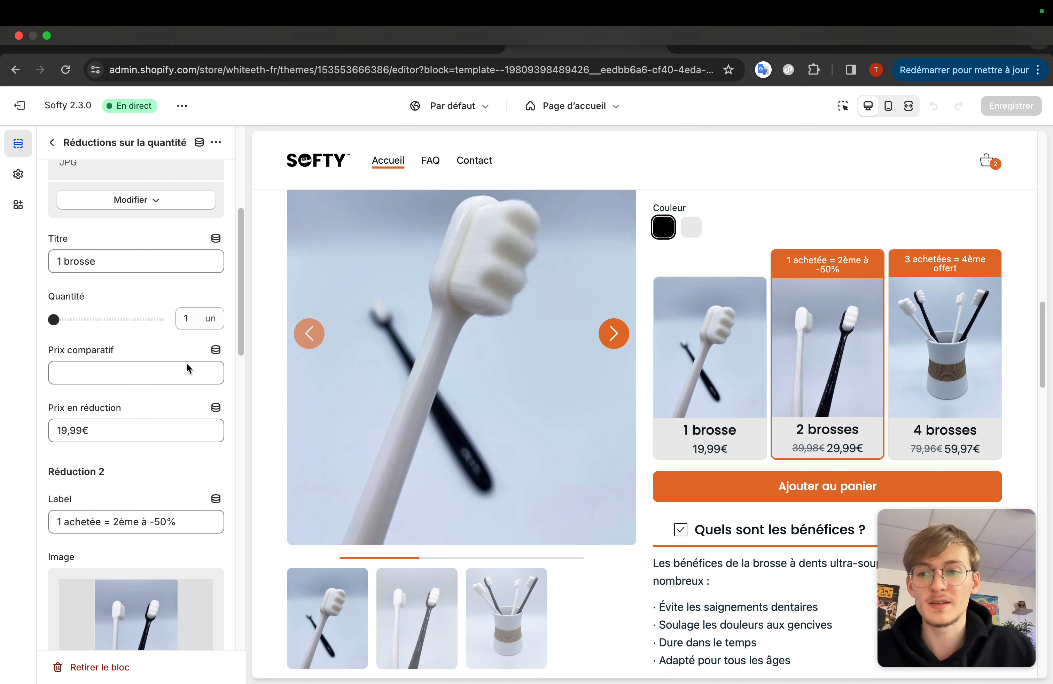
- Examine the Réduction 2 settings, from its label and image through its quantity, comparison price and discounted price
scroll(102, 463, down, 5)
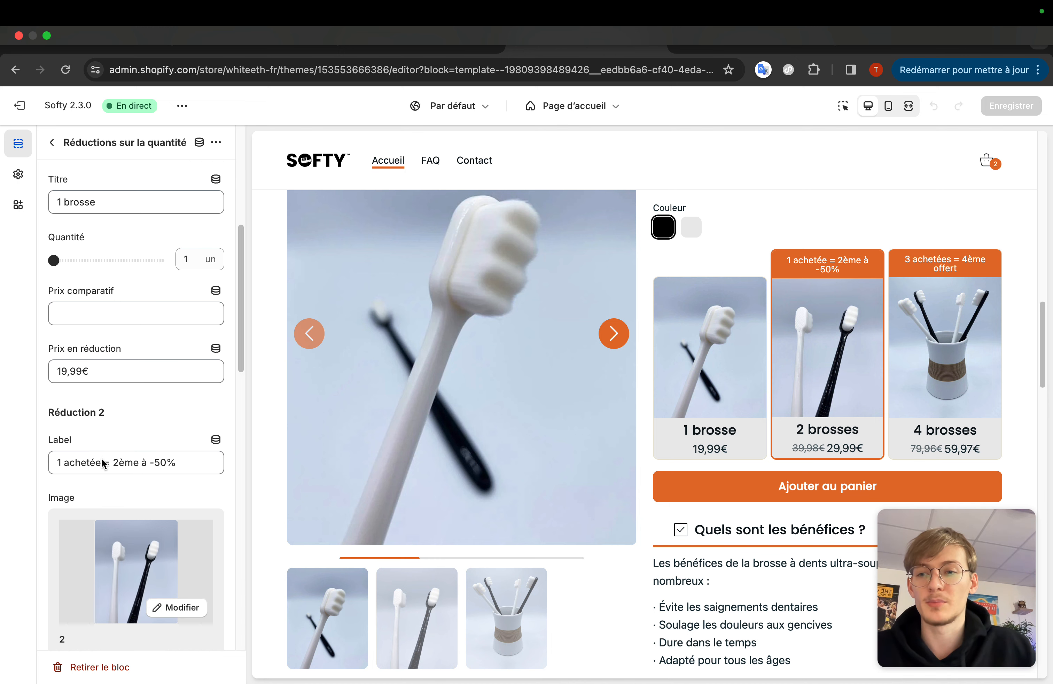
scroll(102, 463, down, 1)
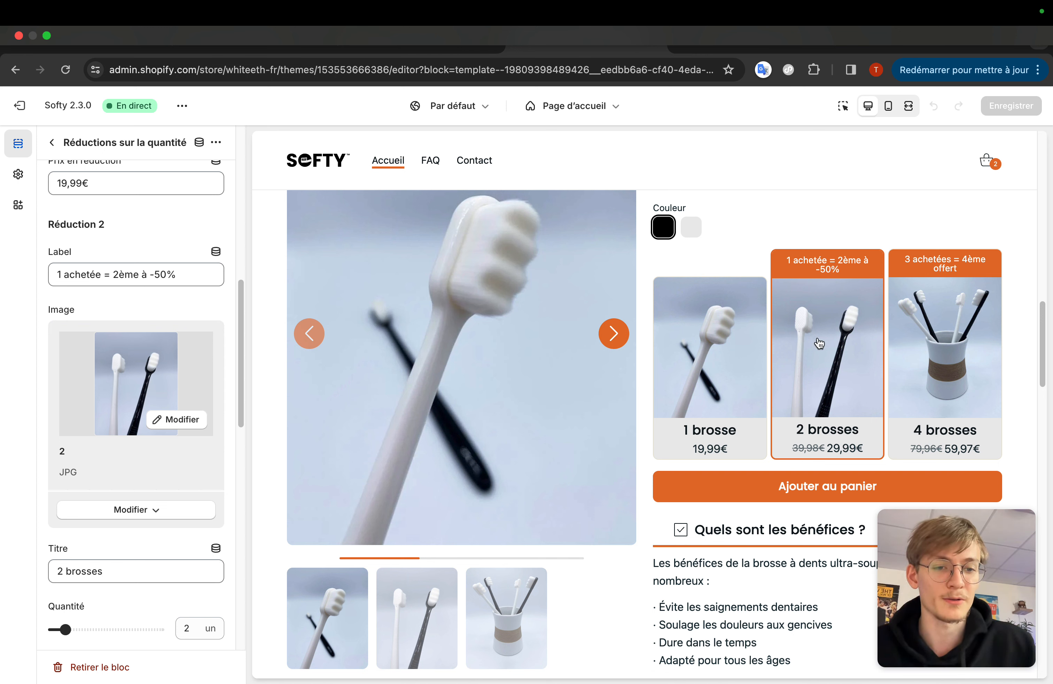
scroll(98, 299, up, 1)
scroll(77, 236, up, 1)
scroll(77, 237, down, 2)
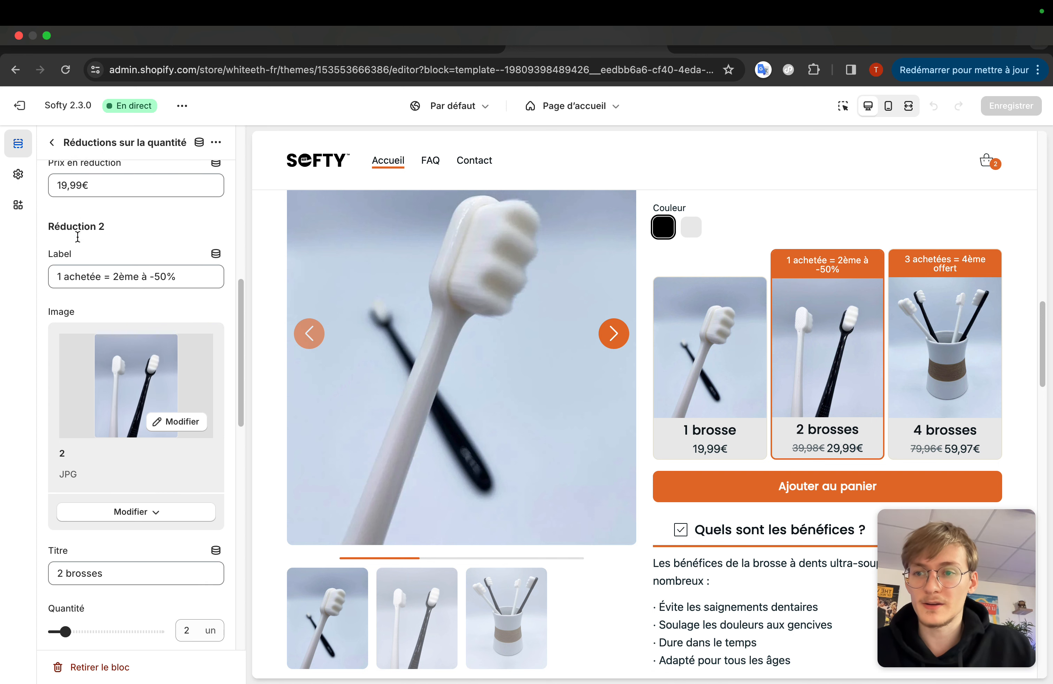
drag(55, 275, 185, 275)
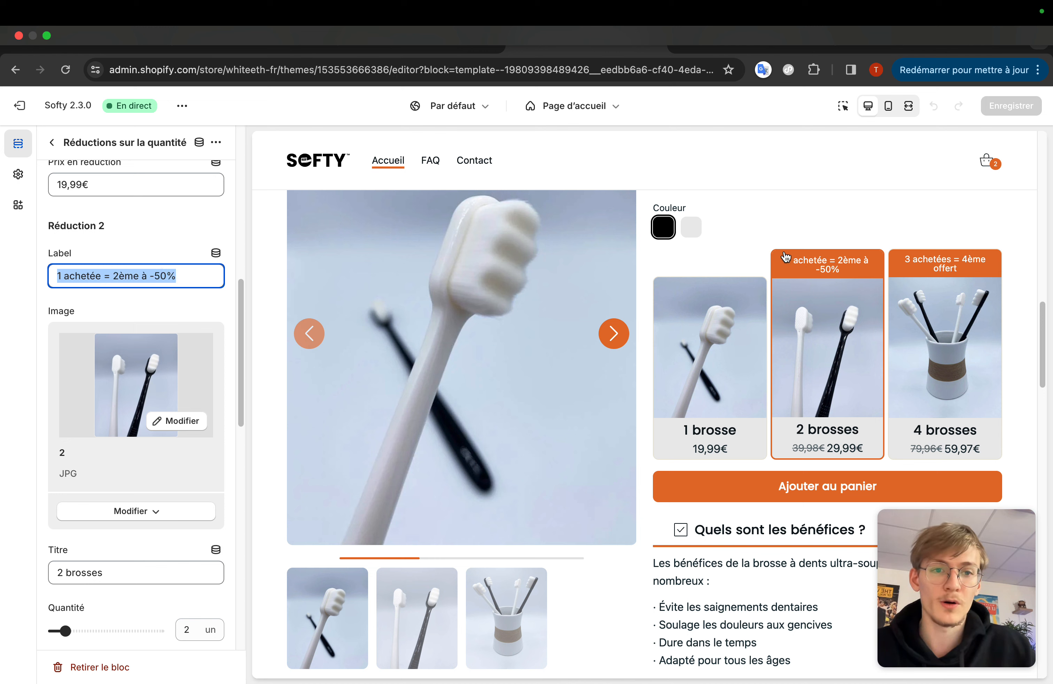
click(191, 276)
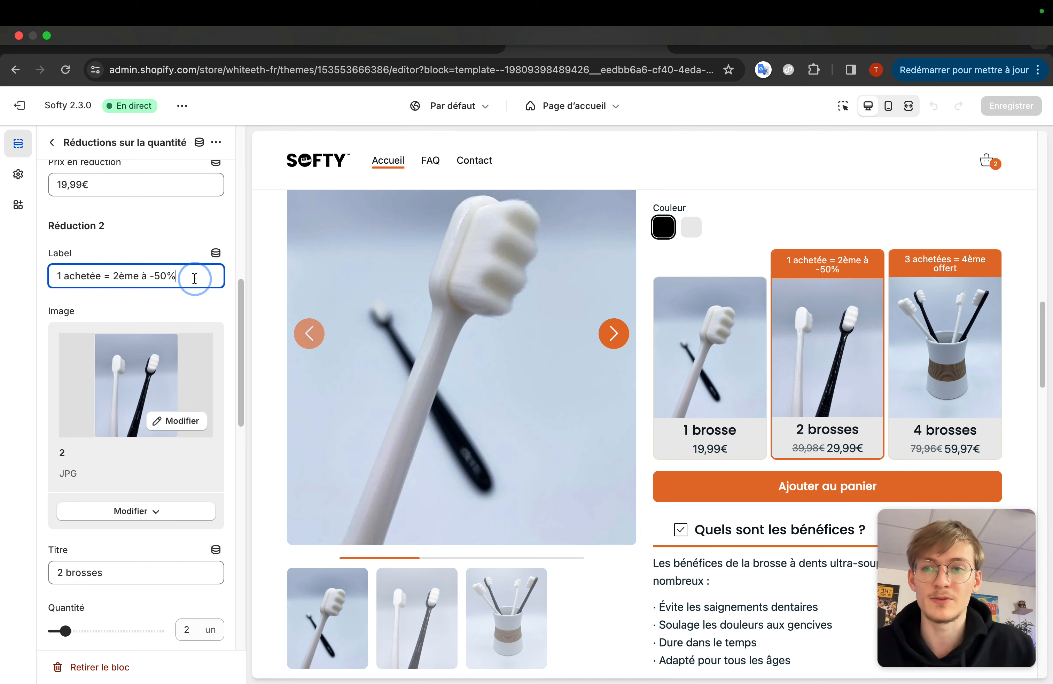
scroll(164, 355, down, 2)
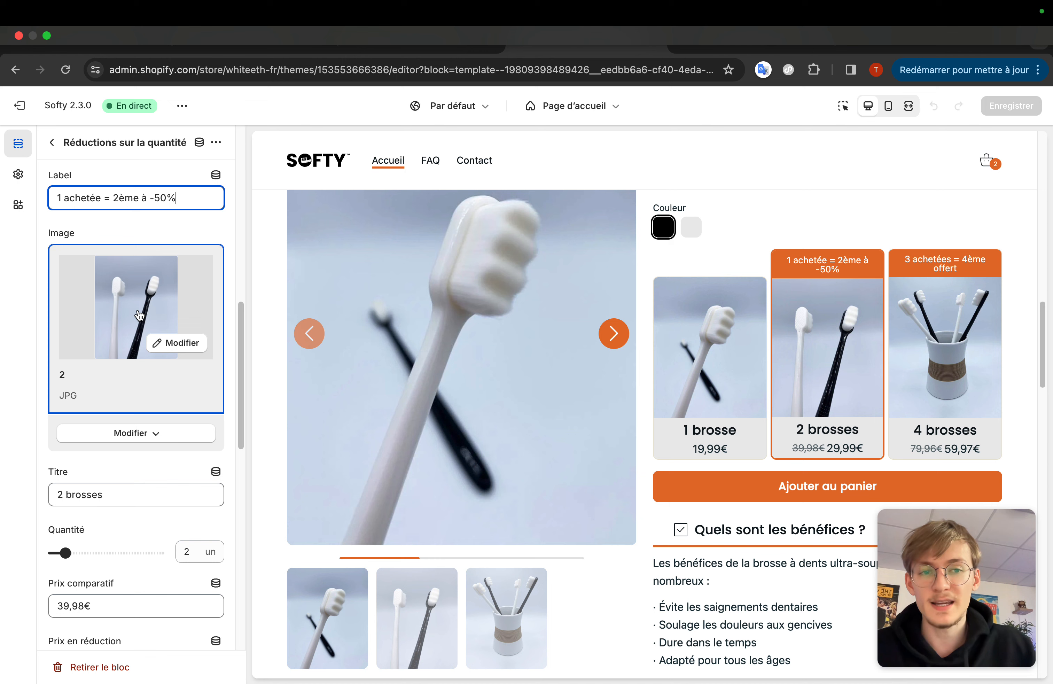
scroll(139, 314, down, 2)
scroll(101, 468, down, 1)
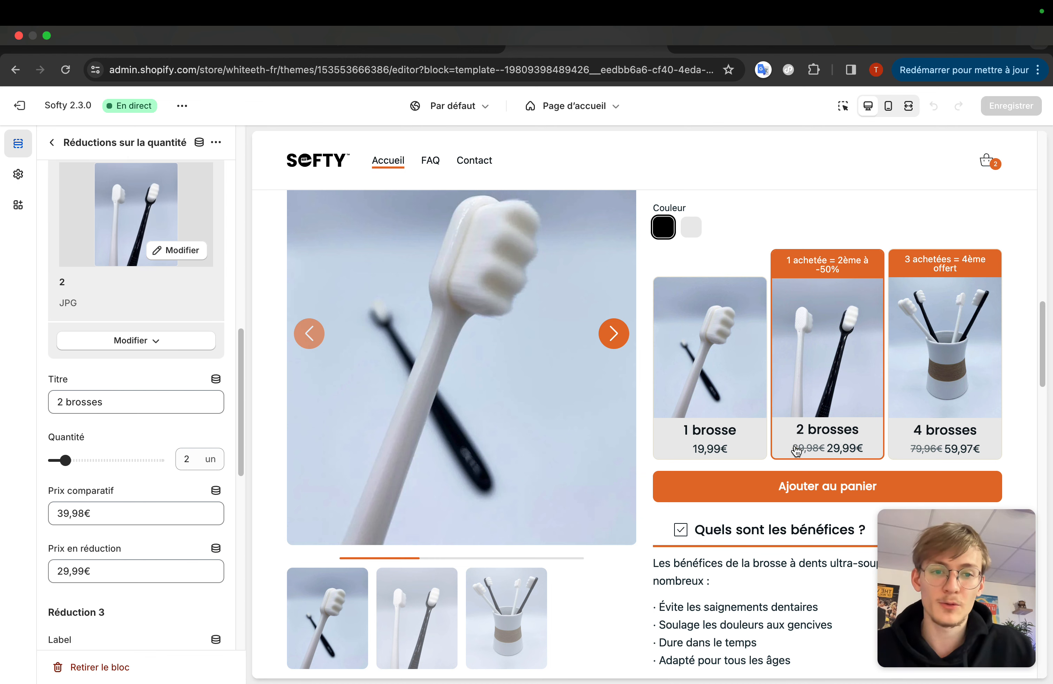
scroll(129, 457, down, 1)
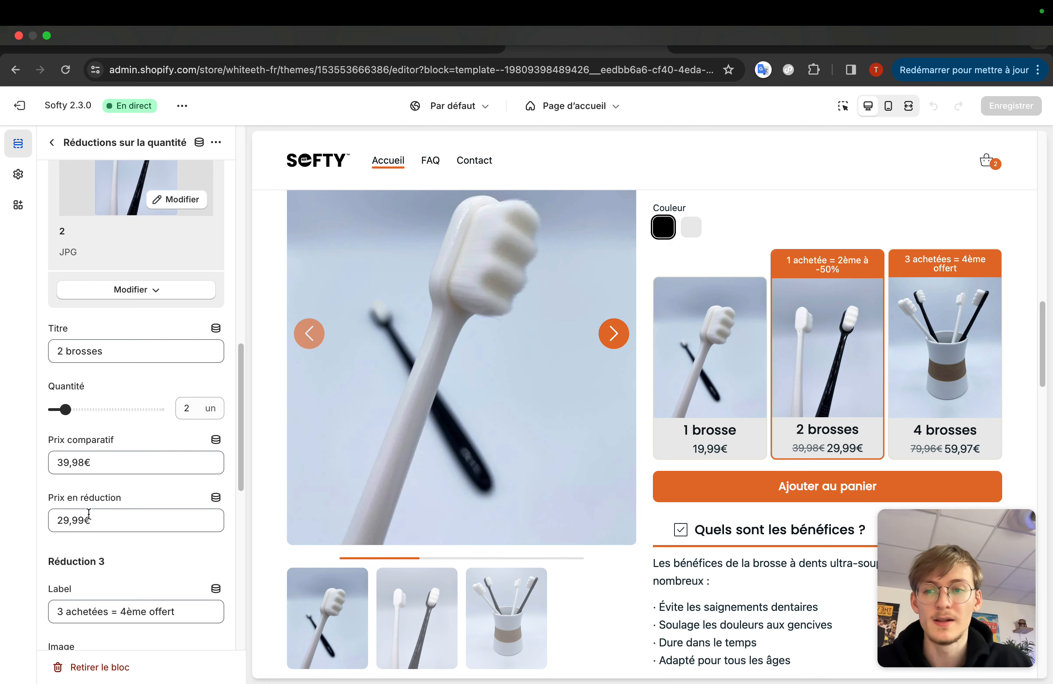
drag(92, 523, 35, 528)
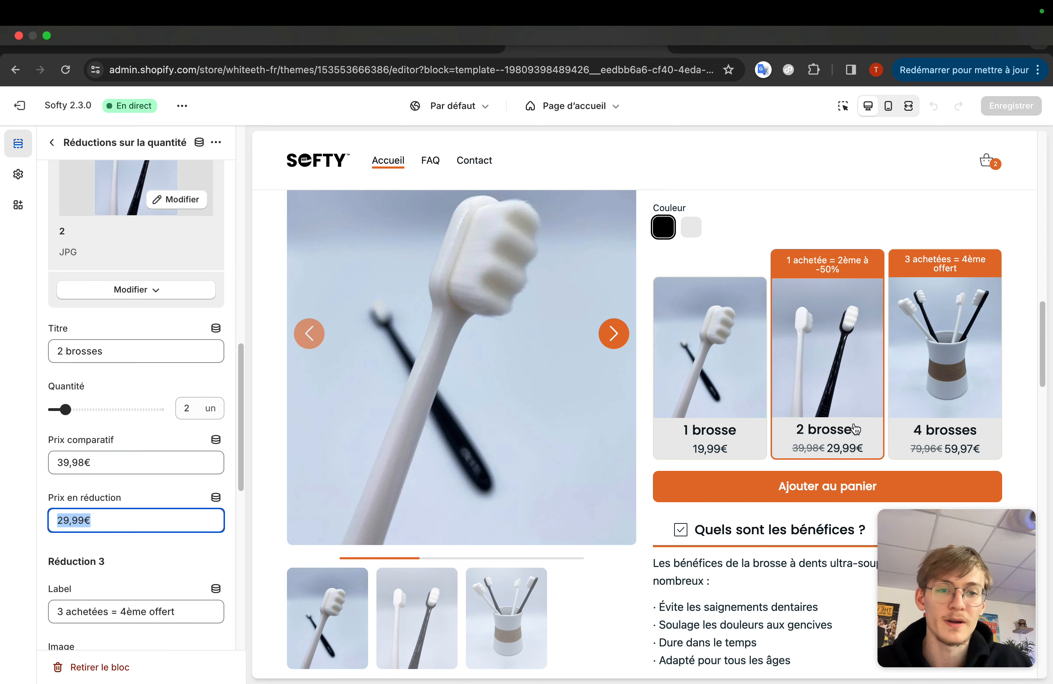
- Review the Réduction 3 and Mise en page settings, and return to the home page's section list
scroll(221, 586, down, 10)
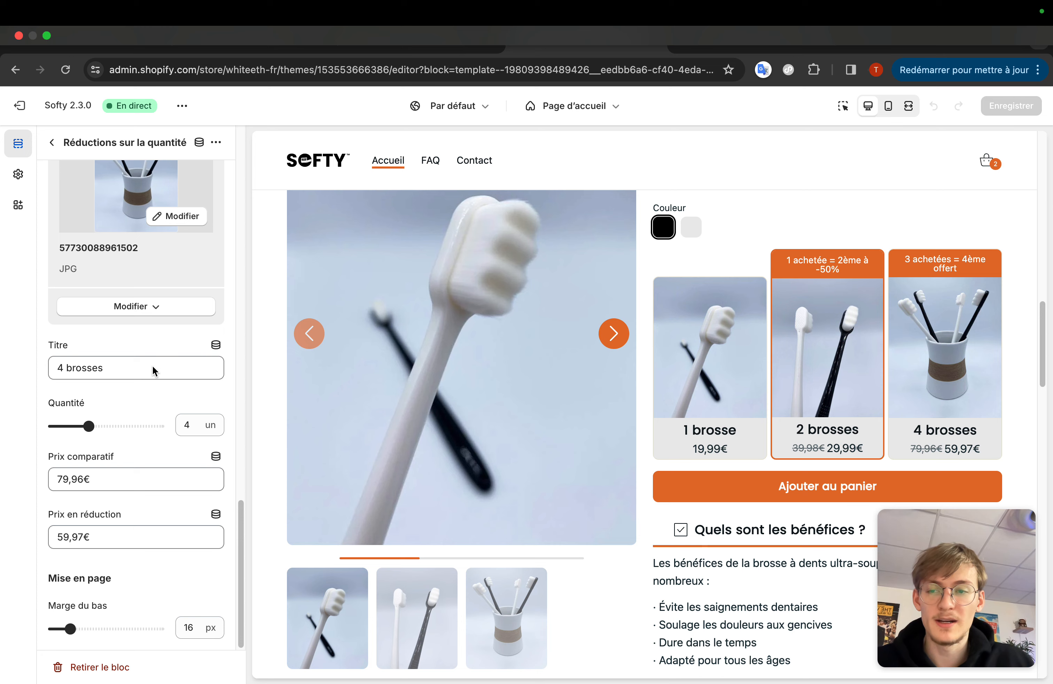
scroll(153, 366, up, 10)
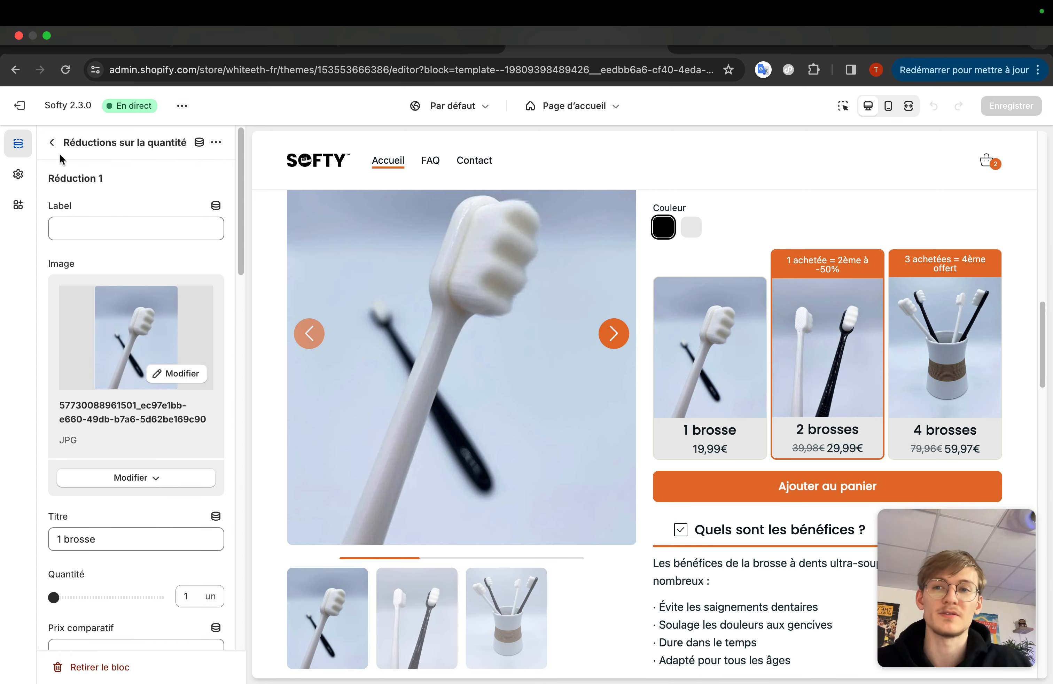
click(52, 142)
scroll(140, 310, up, 1)
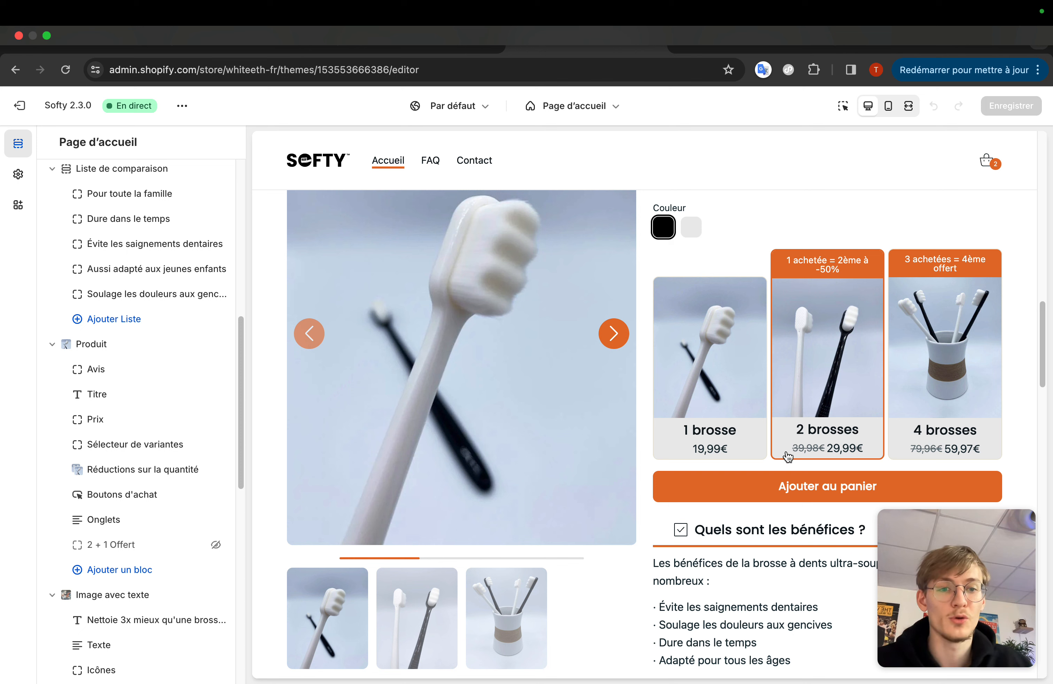
- Select the 2 brosses offer in the product preview and add it to the cart
click(702, 398)
click(848, 389)
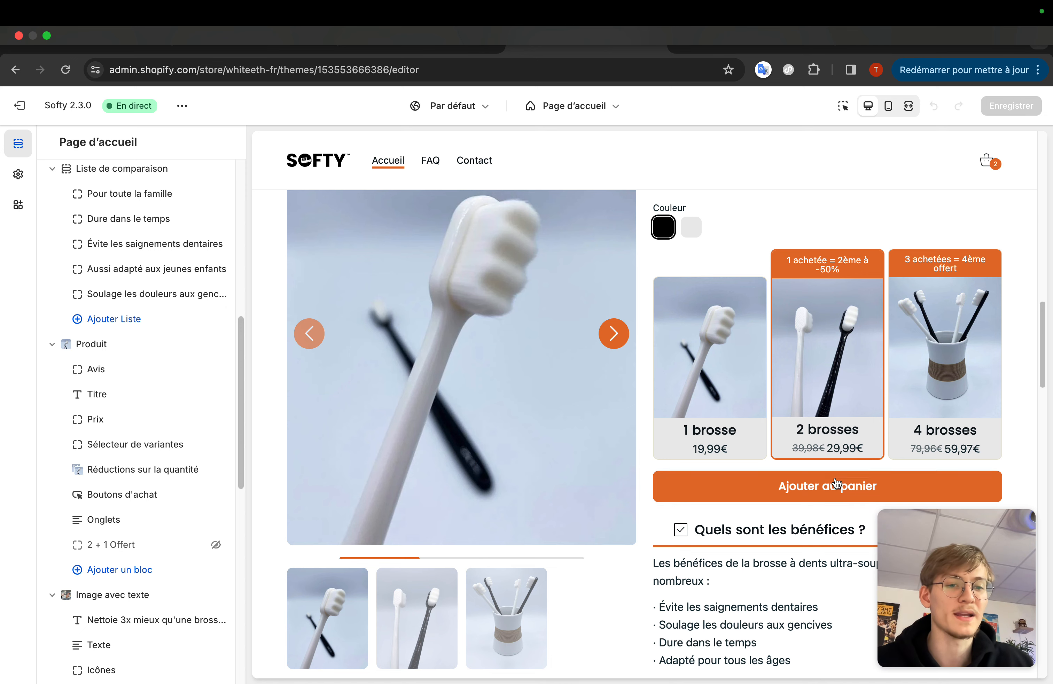
click(807, 474)
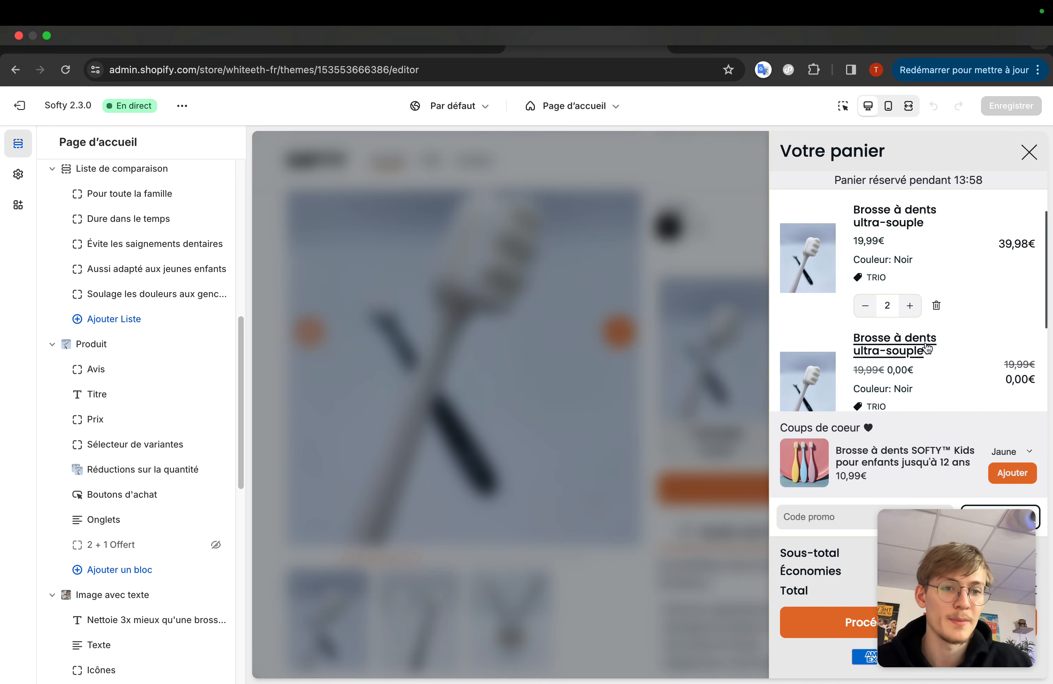
- Remove all the toothbrush items from the cart and close the cart drawer
click(937, 305)
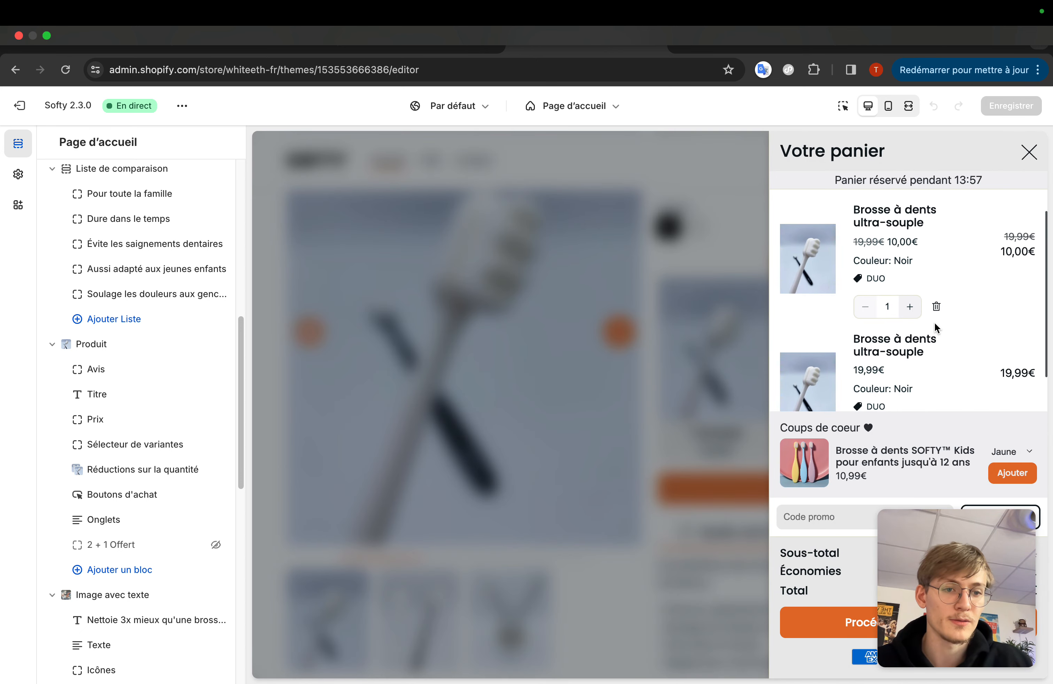
click(939, 296)
click(1028, 154)
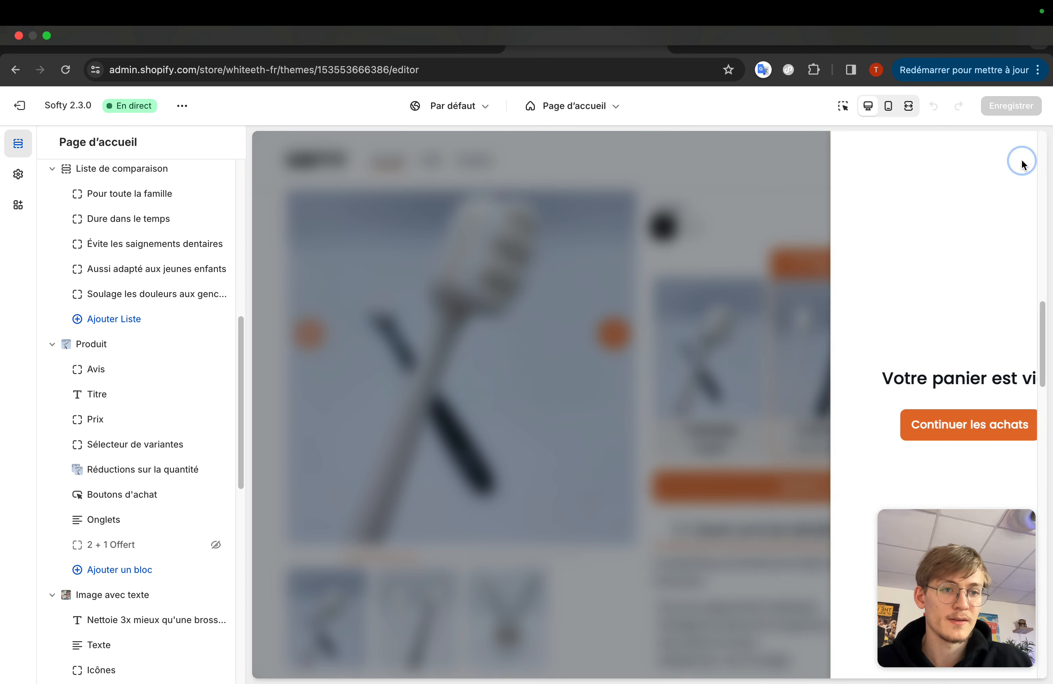
- Add the selected 2 brosses offer to the cart, review the discounted items and totals, and close the cart drawer
click(842, 497)
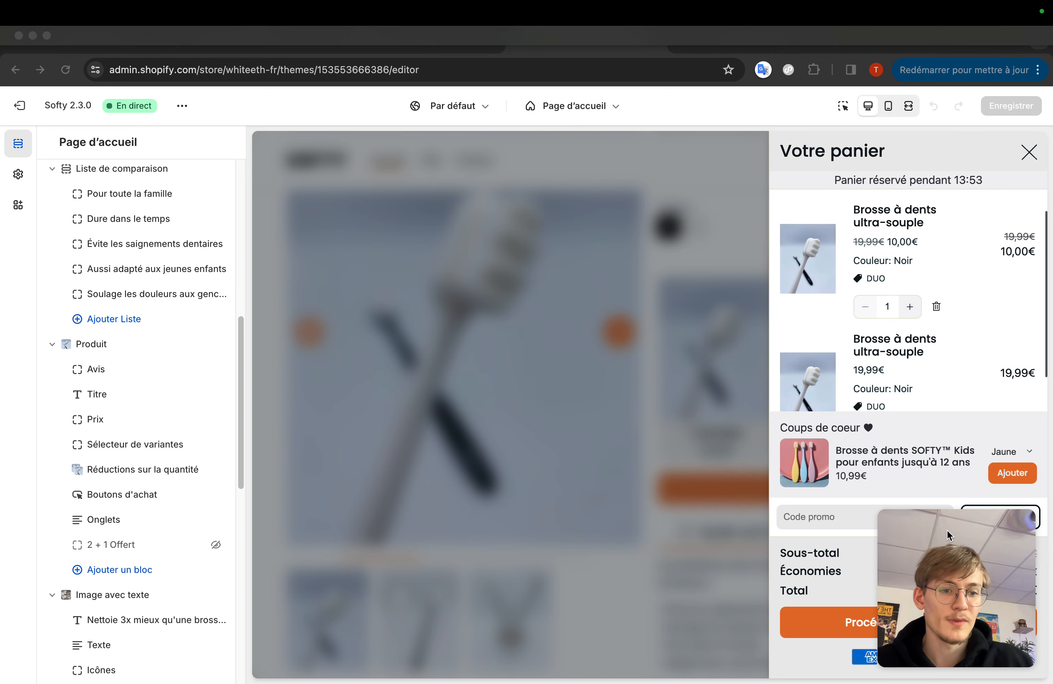
drag(947, 530, 467, 530)
scroll(903, 382, down, 1)
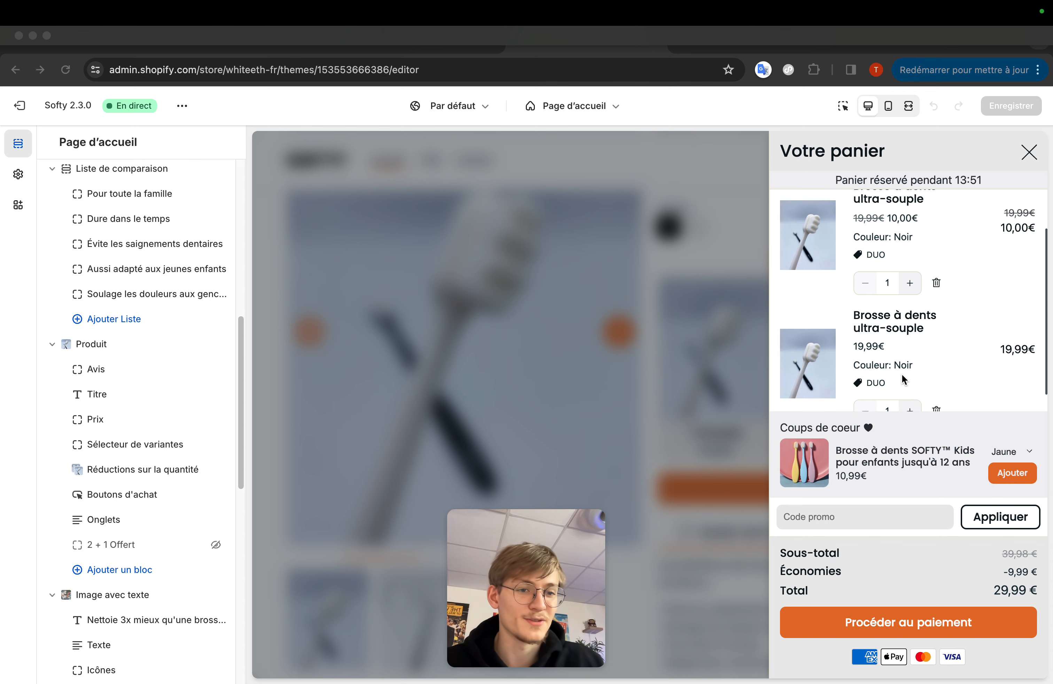
scroll(904, 382, up, 1)
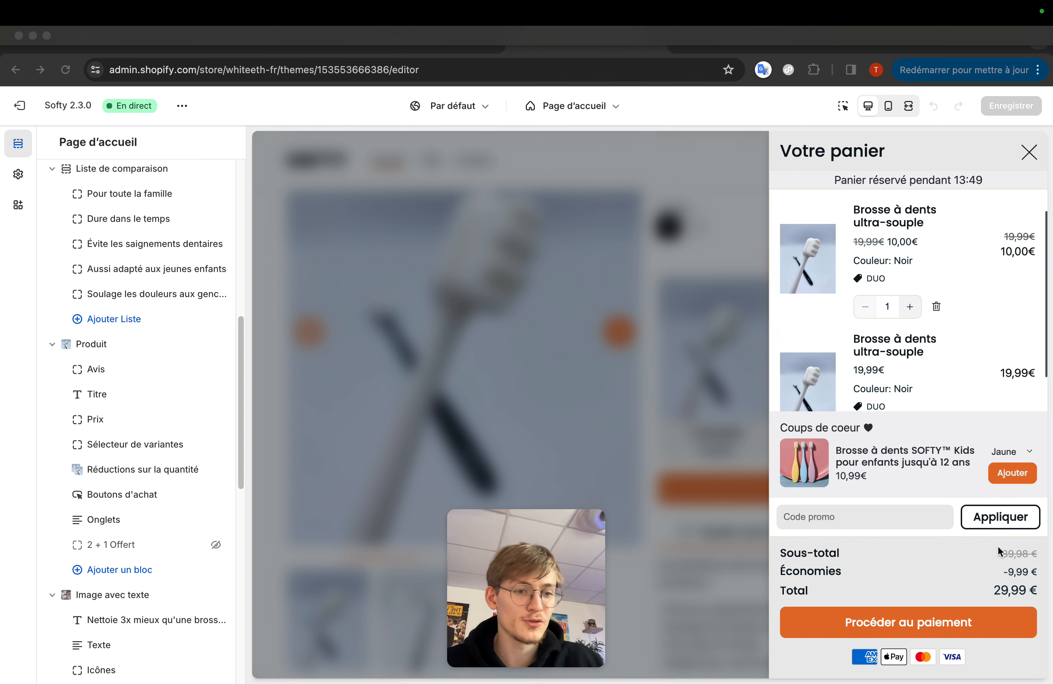
scroll(875, 376, down, 1)
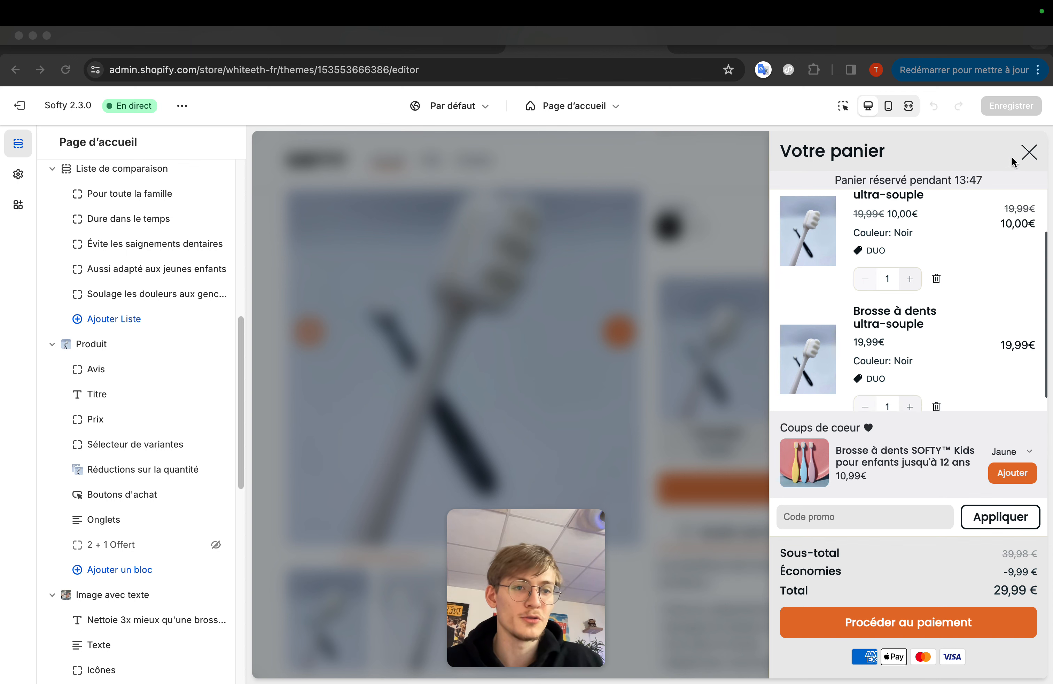
click(597, 259)
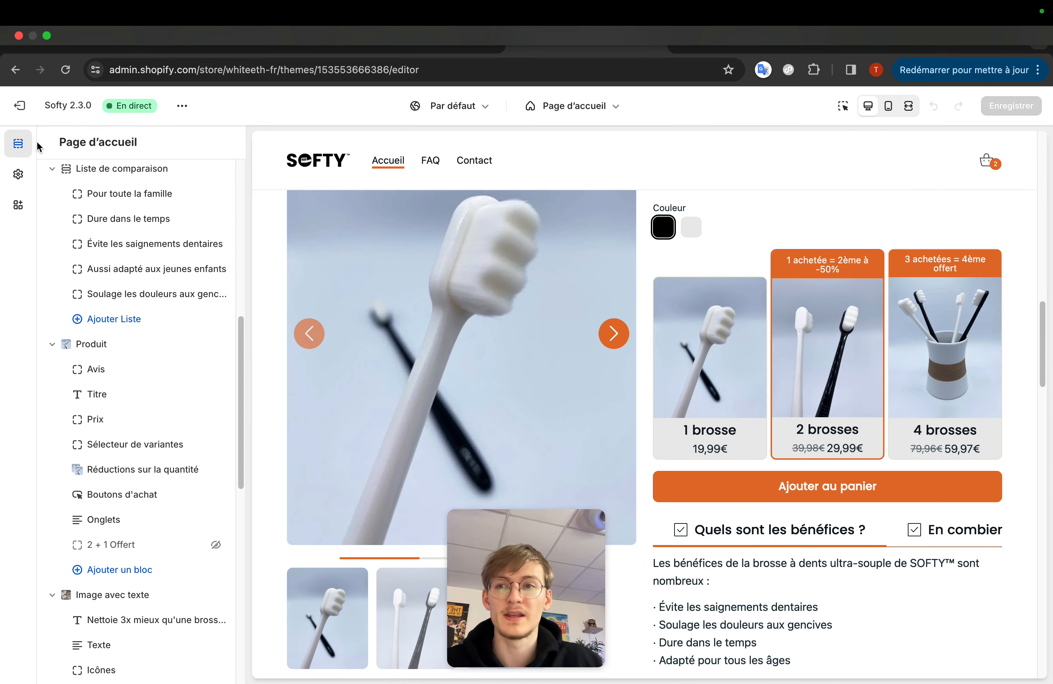
- Leave the theme editor and open the DUO discount from the store's discounts list
click(19, 108)
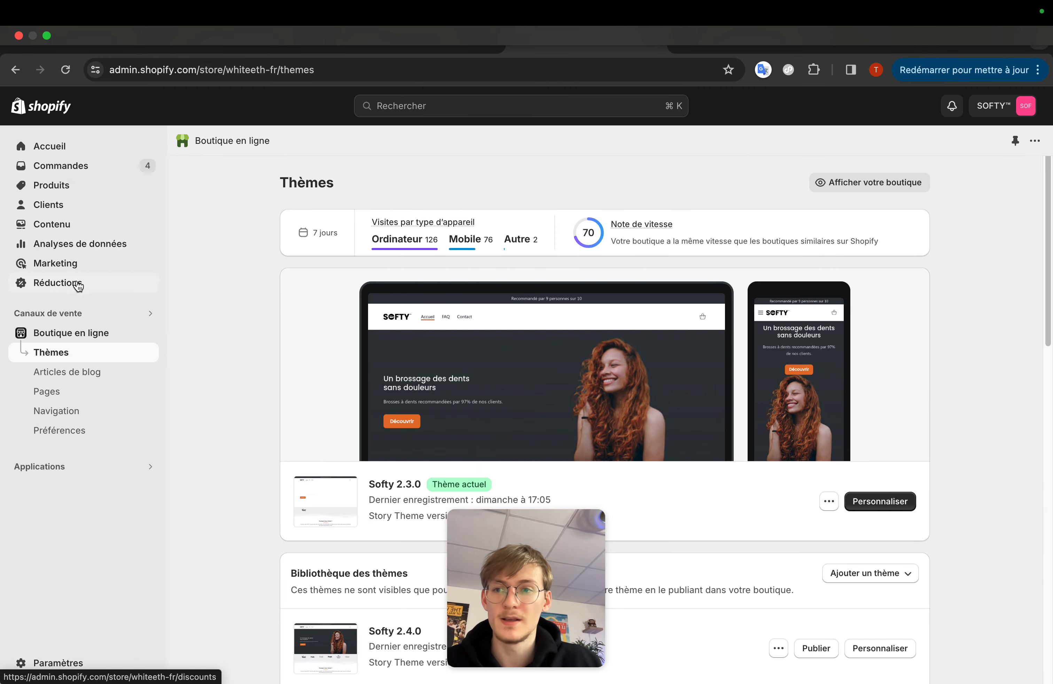
click(77, 288)
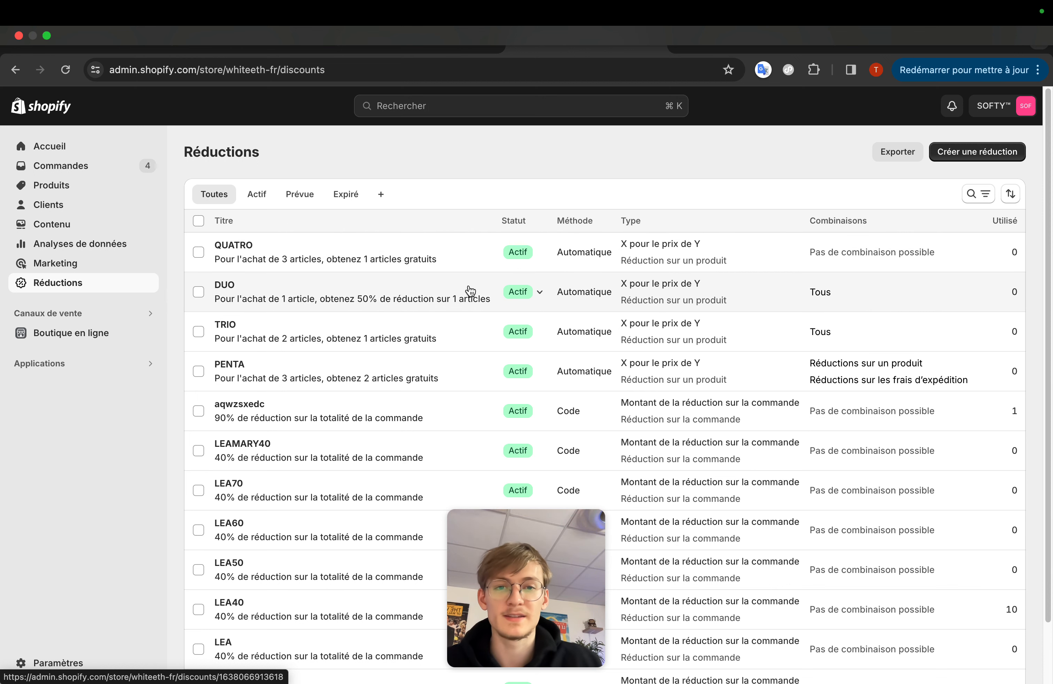
click(471, 291)
scroll(418, 228, down, 1)
scroll(395, 336, down, 1)
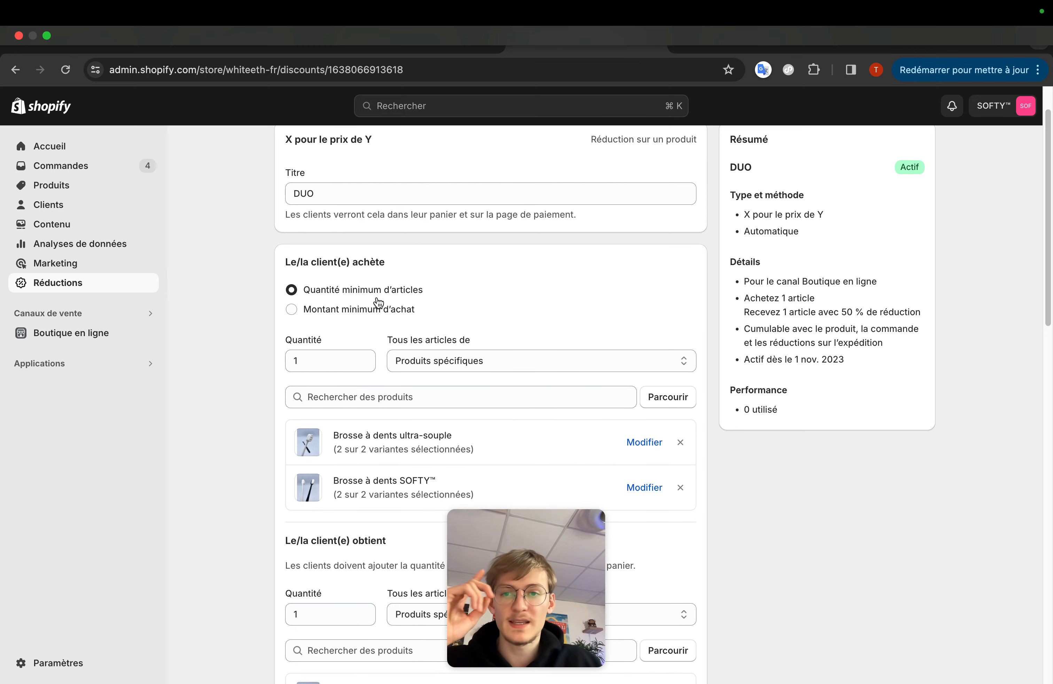
- Examine the DUO discount's purchase conditions, including the minimum quantity and the eligible toothbrush products
scroll(394, 336, down, 1)
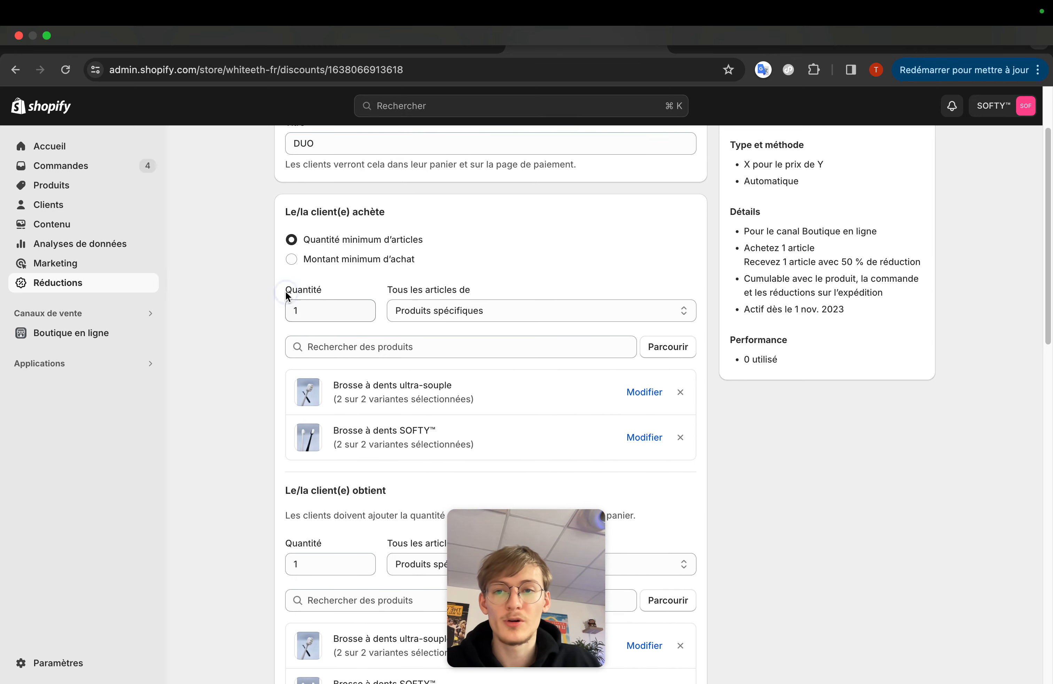
drag(284, 287, 326, 311)
scroll(356, 333, down, 1)
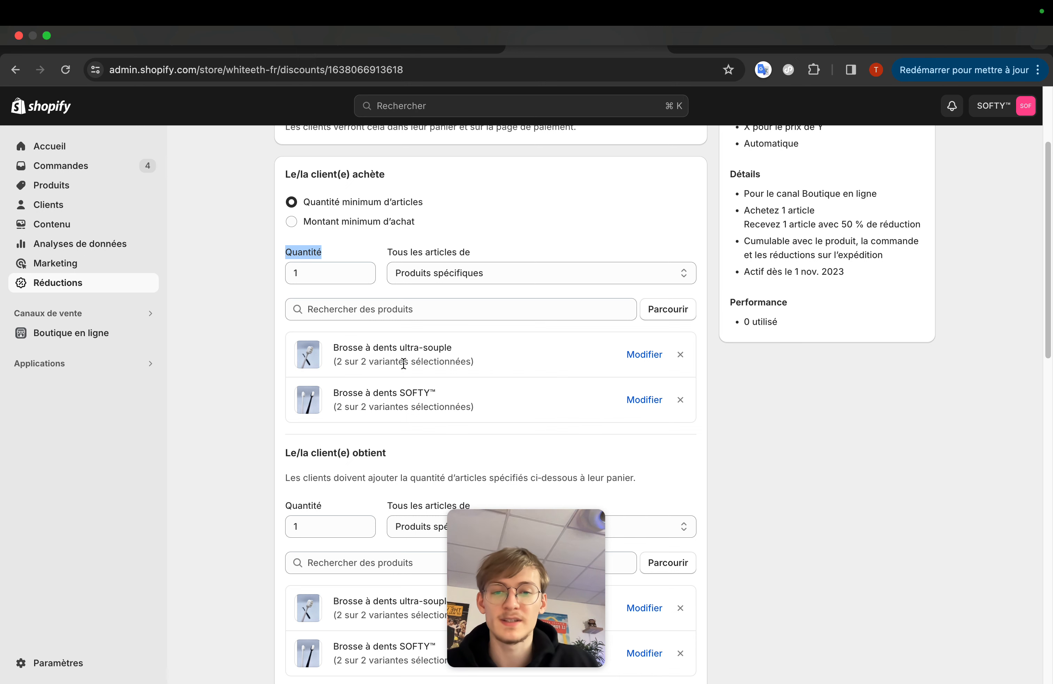
drag(570, 577, 131, 595)
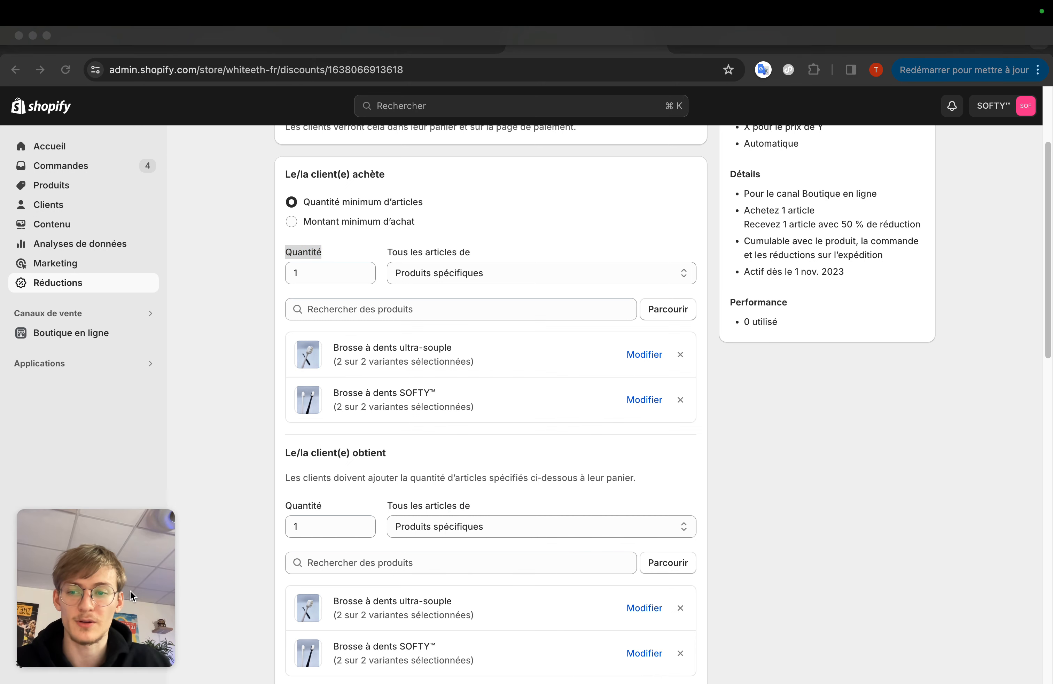
click(327, 258)
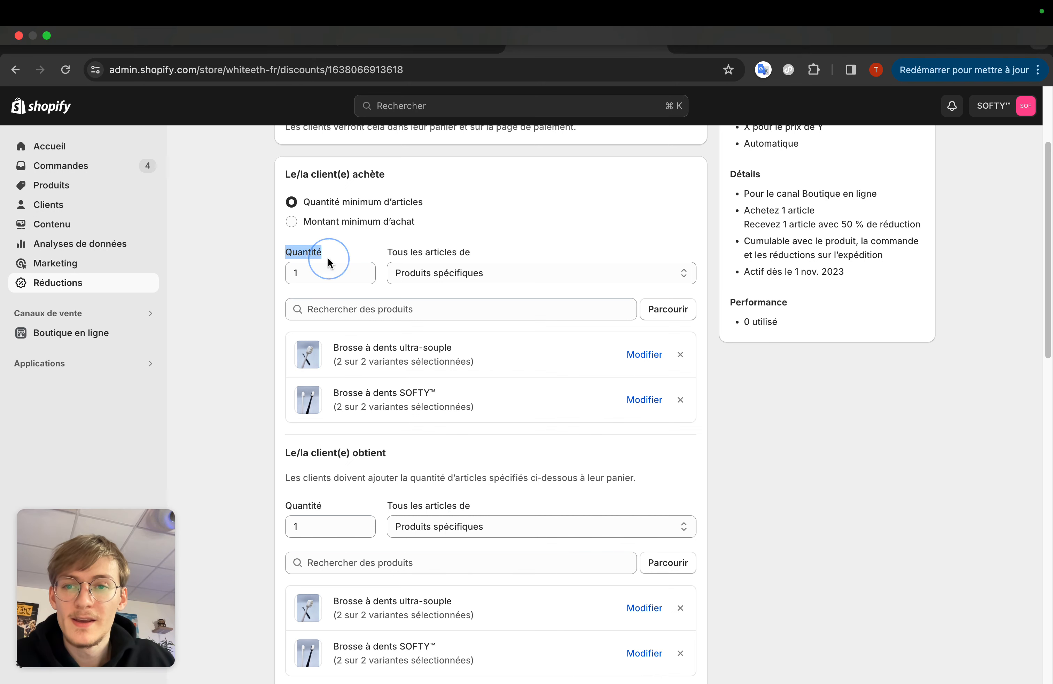
click(329, 274)
scroll(515, 408, down, 2)
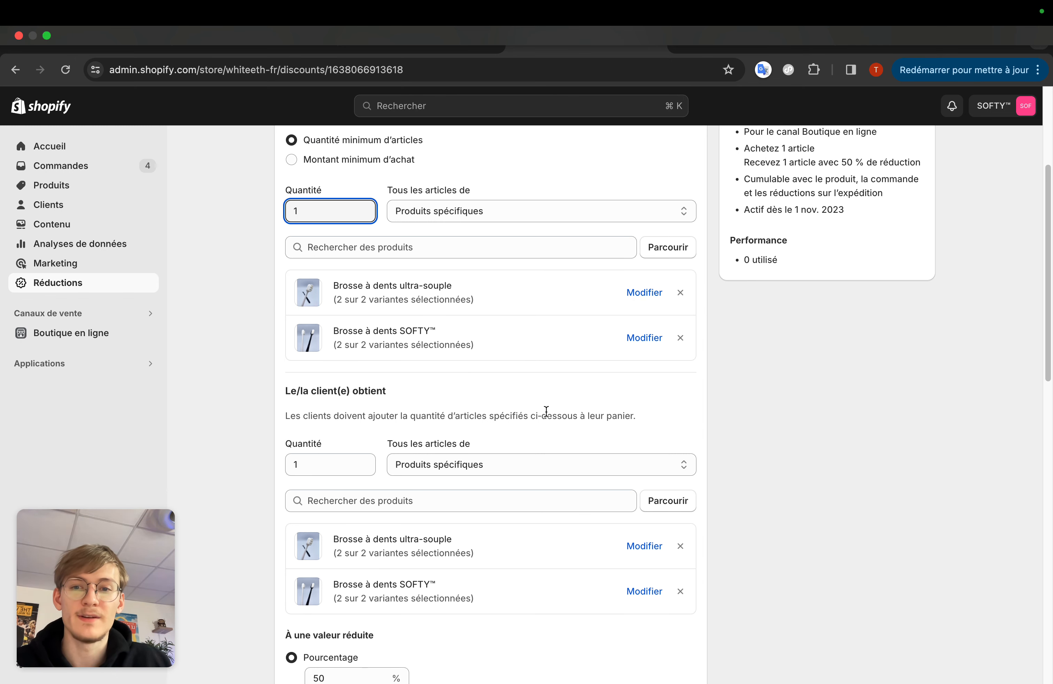
scroll(545, 414, down, 1)
scroll(545, 415, up, 3)
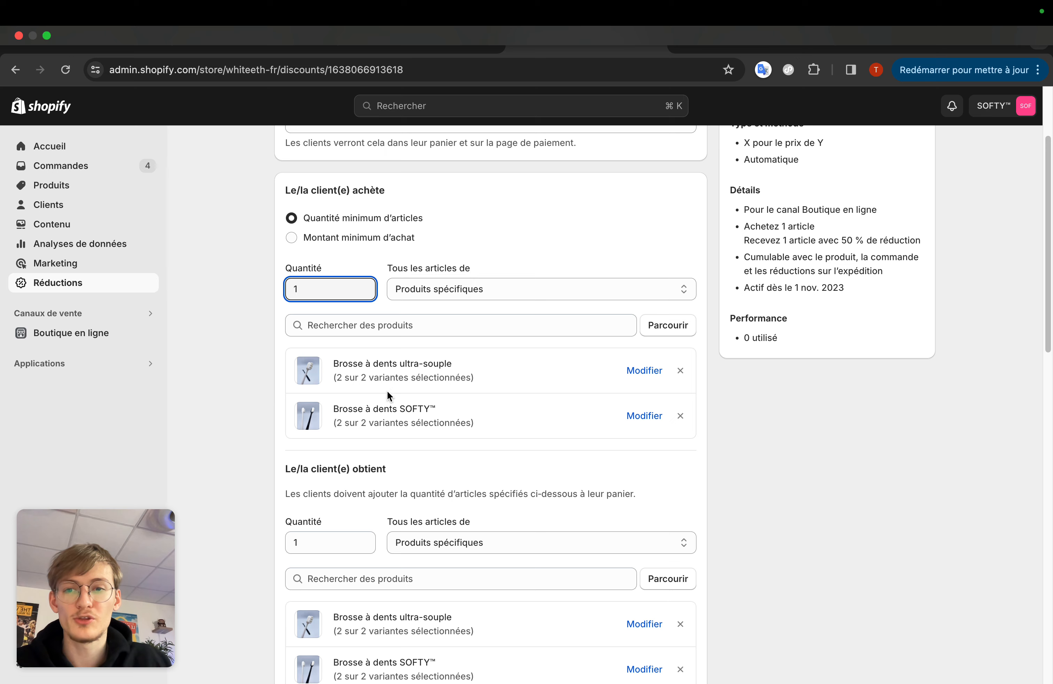
- Examine what the customer gets with the DUO discount: quantity, eligible products and percentage reduction
scroll(388, 396, down, 5)
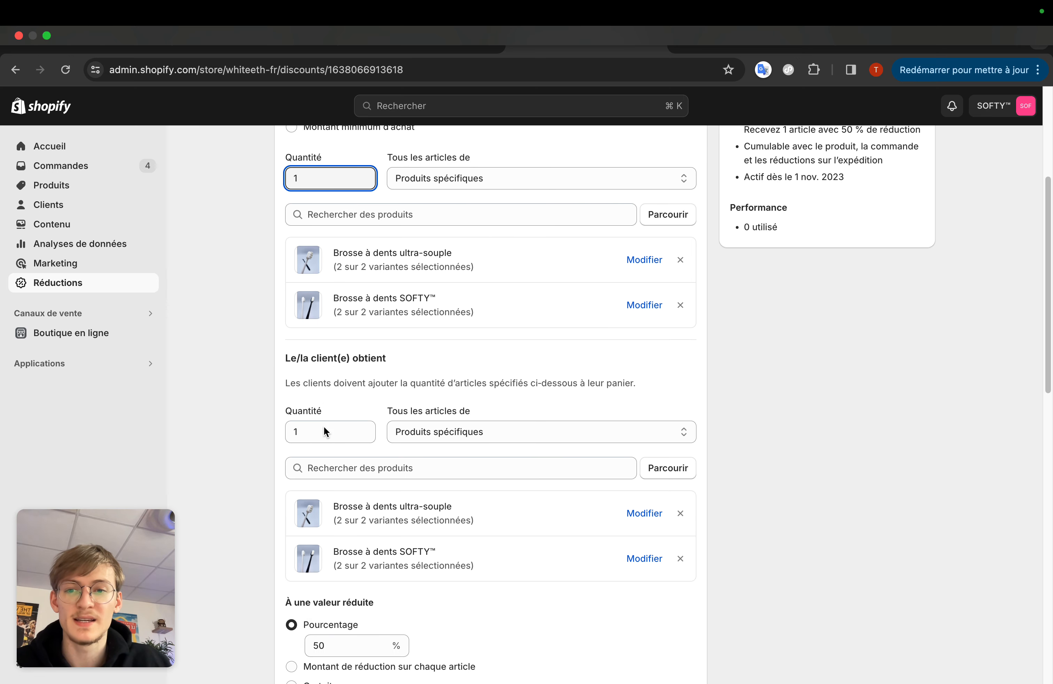
scroll(350, 515, down, 2)
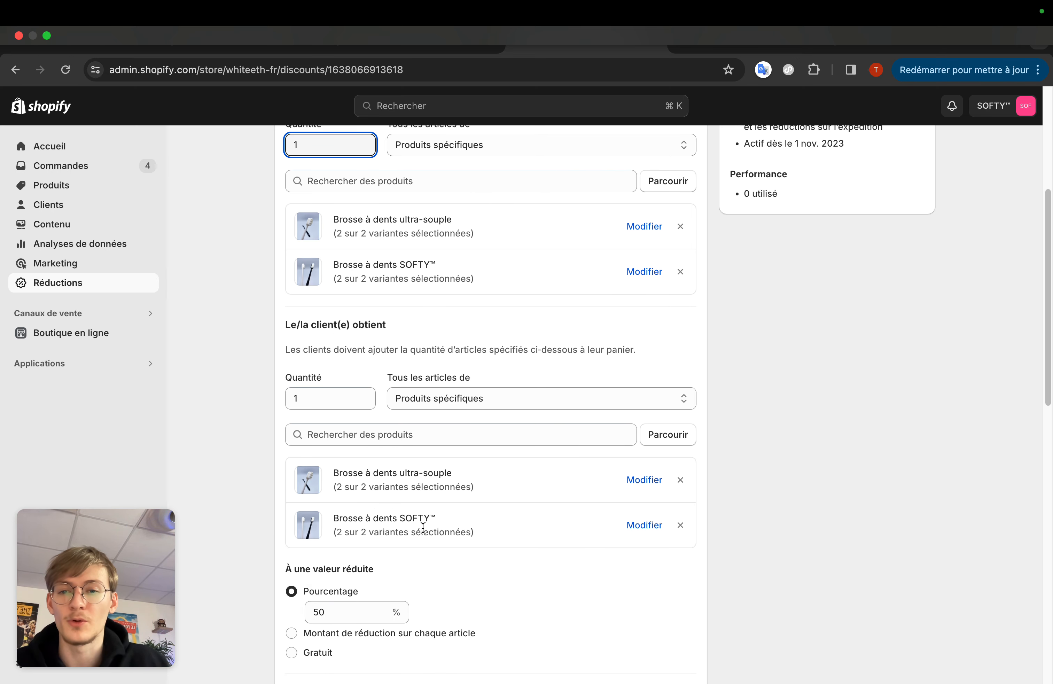
scroll(424, 524, down, 2)
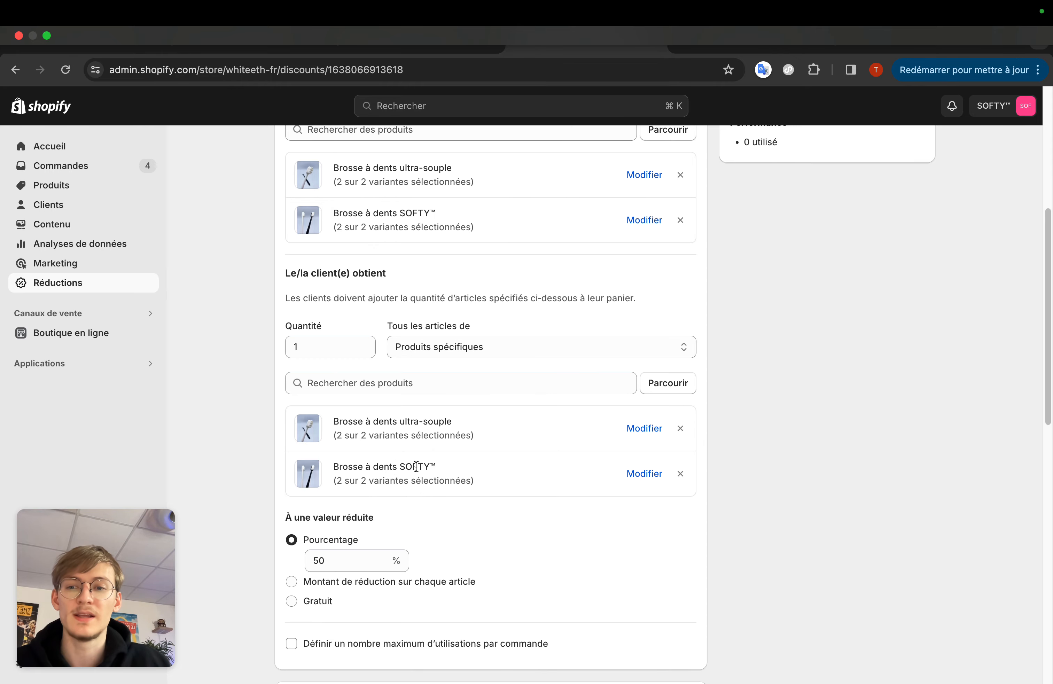
scroll(421, 471, down, 2)
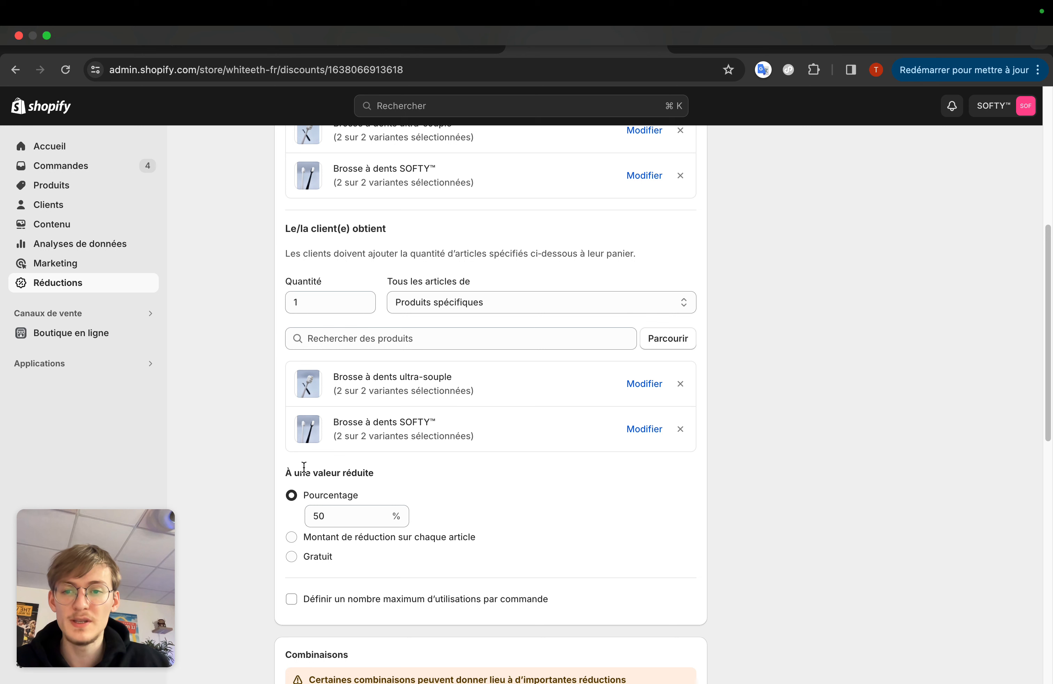
drag(294, 471, 313, 516)
click(364, 517)
click(407, 477)
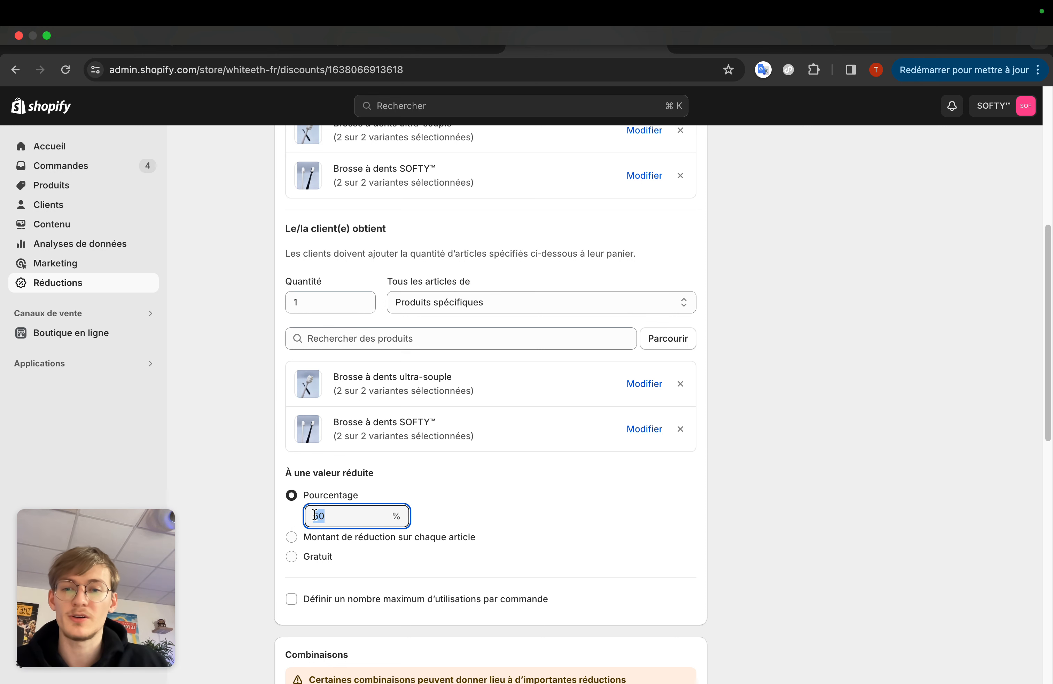
click(335, 515)
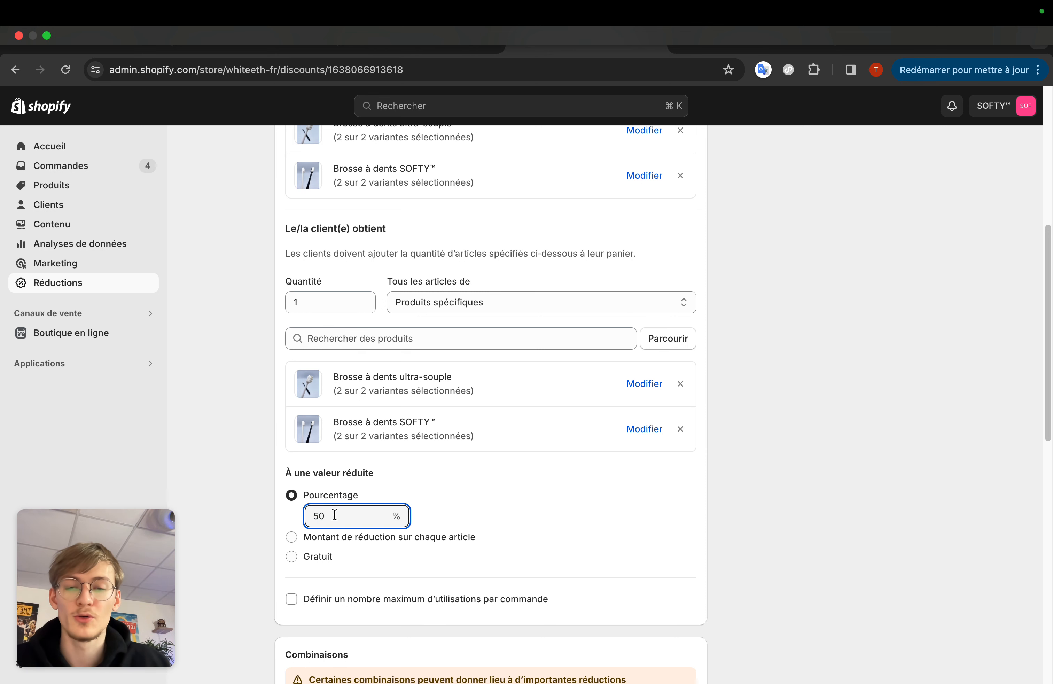
drag(333, 516, 315, 516)
click(337, 516)
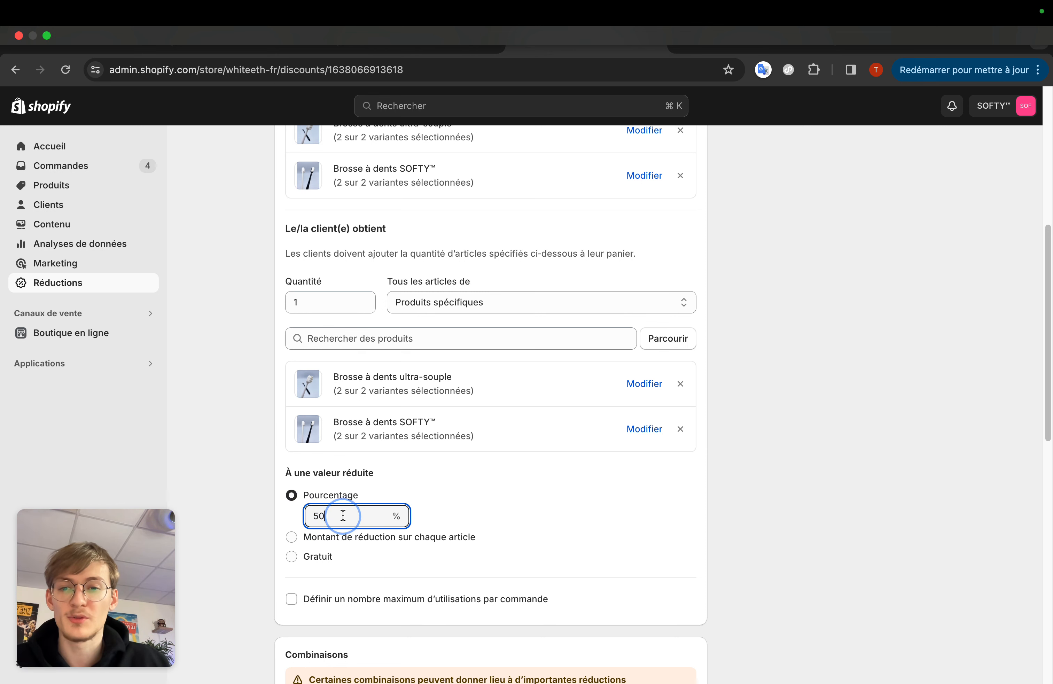
- Review the DUO discount's combination and activation date settings, and return to the discounts list
scroll(343, 558, down, 4)
scroll(344, 555, down, 6)
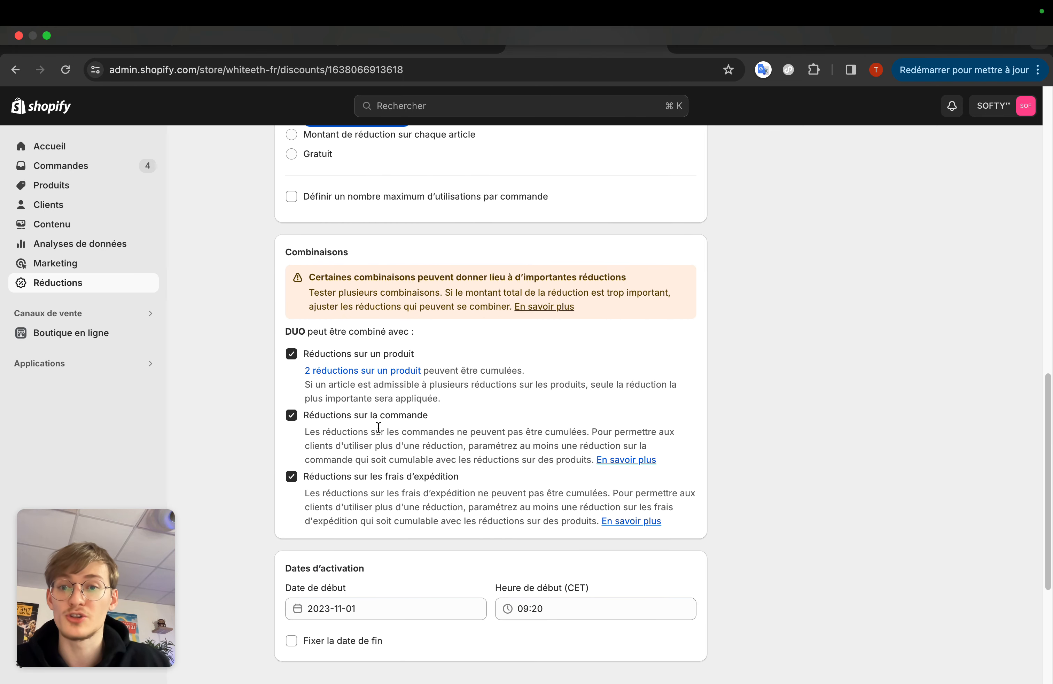
scroll(365, 482, down, 4)
scroll(365, 482, down, 3)
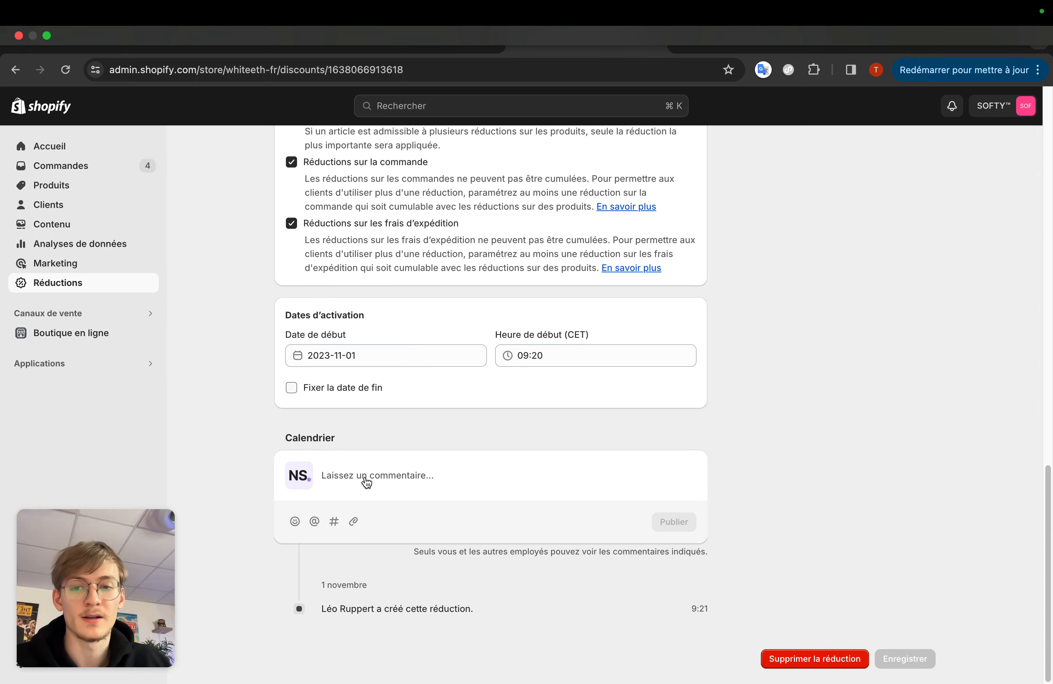
scroll(365, 479, up, 5)
scroll(383, 436, up, 10)
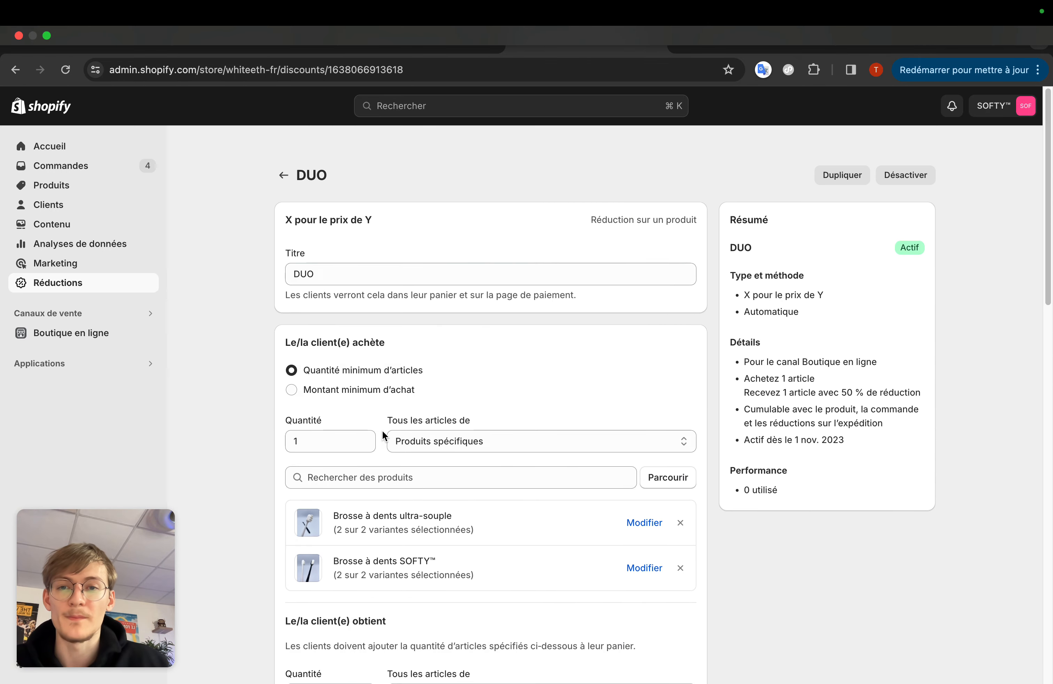
click(286, 156)
- Open the QUATRO discount, examine its purchase quantity, obtained quantity and Gratuit option, and return to the discounts list
click(392, 256)
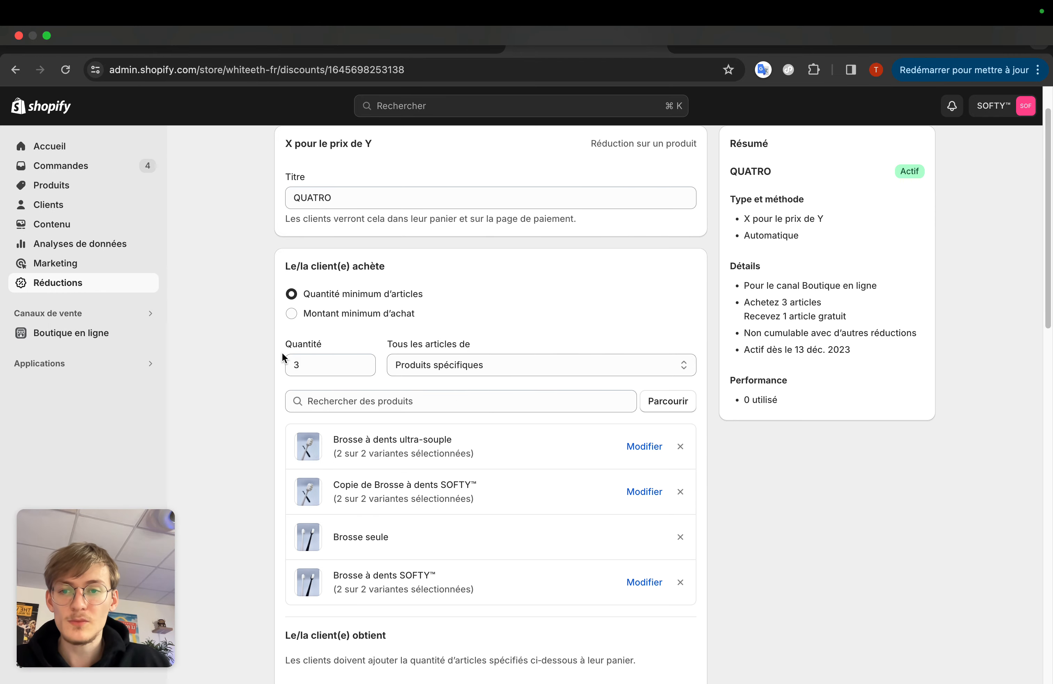
drag(313, 370, 284, 369)
scroll(328, 387, down, 1)
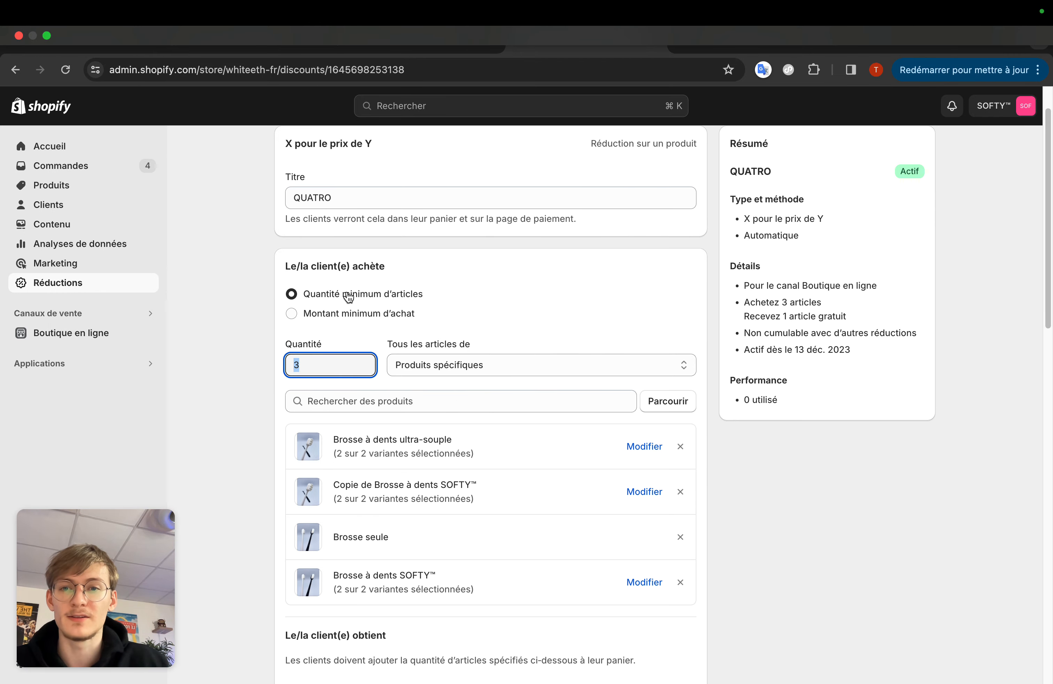
click(304, 365)
scroll(397, 424, down, 1)
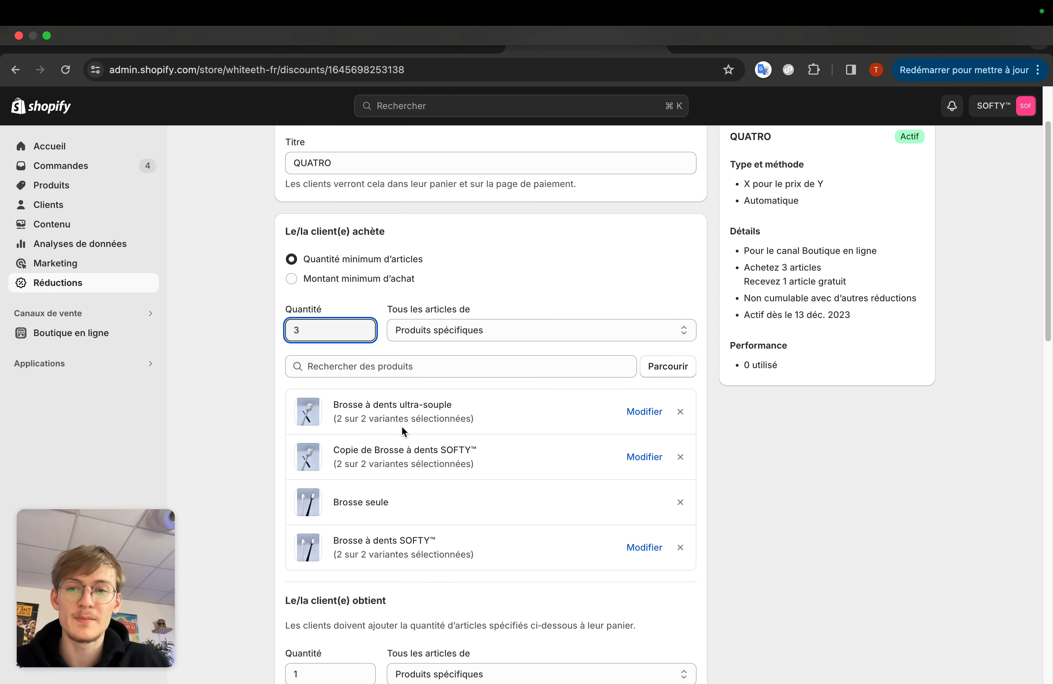
scroll(401, 426, down, 5)
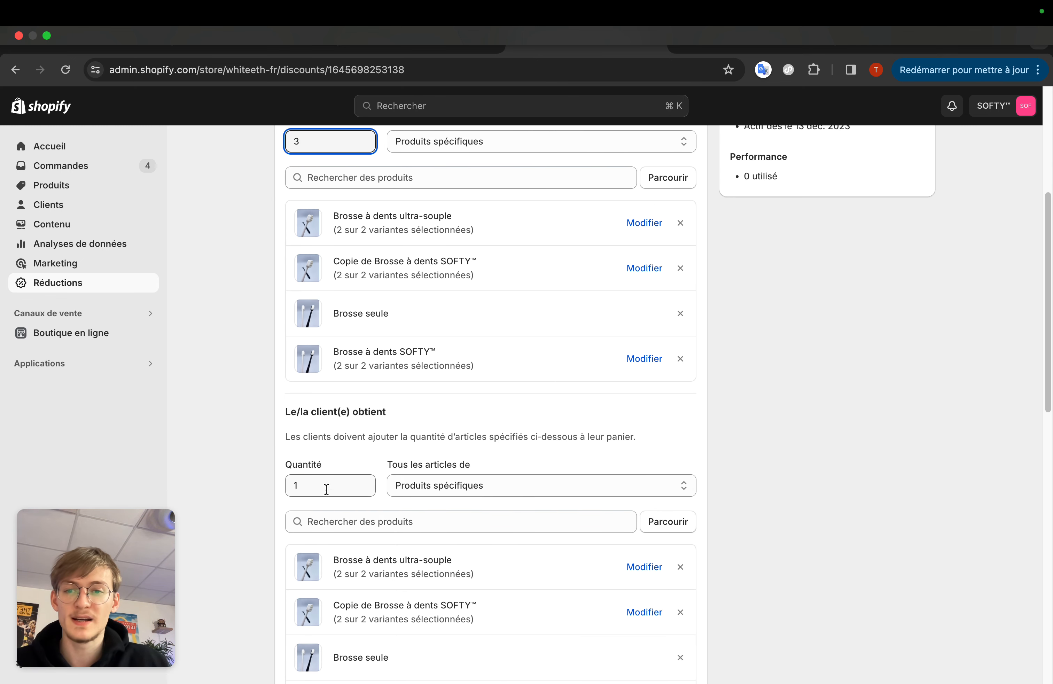
double_click(327, 489)
scroll(328, 487, down, 6)
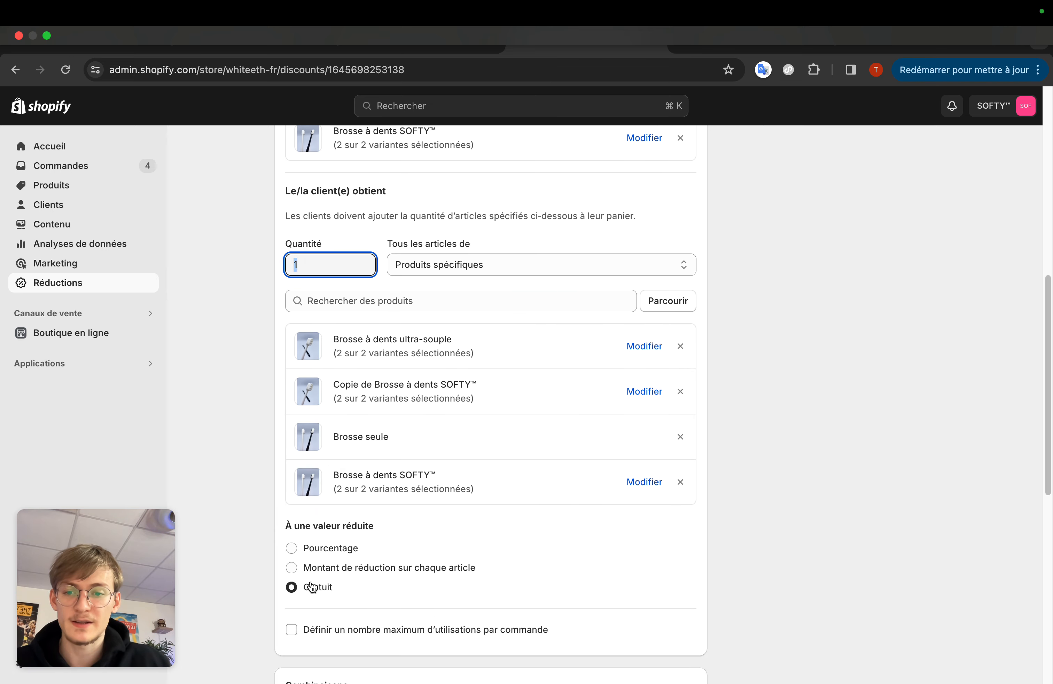
scroll(354, 590, up, 12)
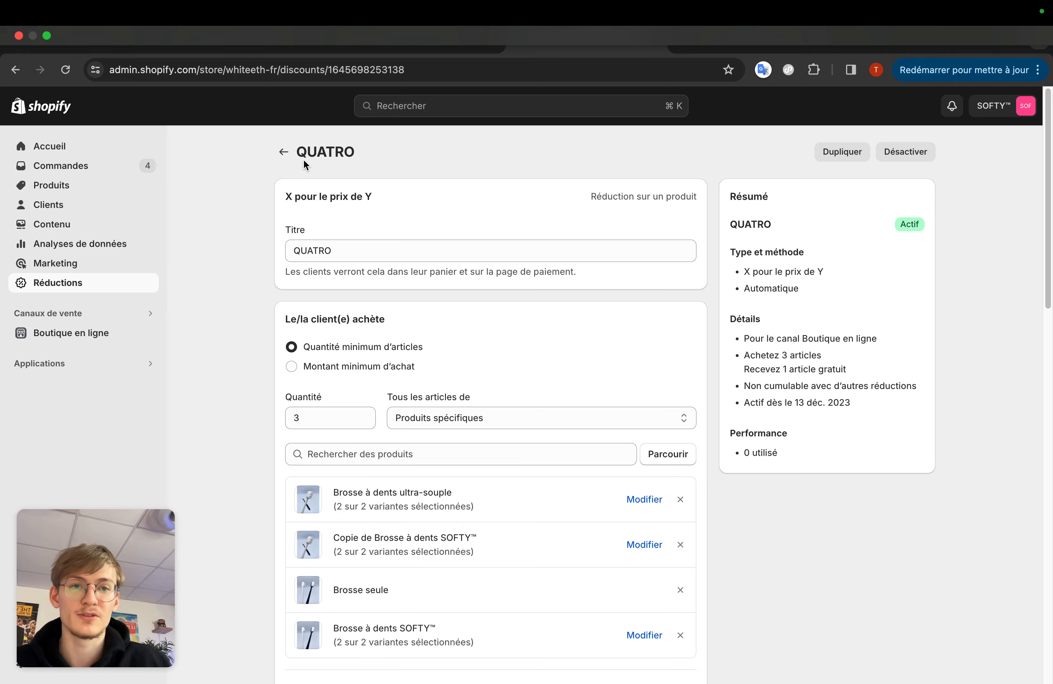
click(283, 152)
- Start creating a new discount of the type X pour le prix de Y
click(979, 155)
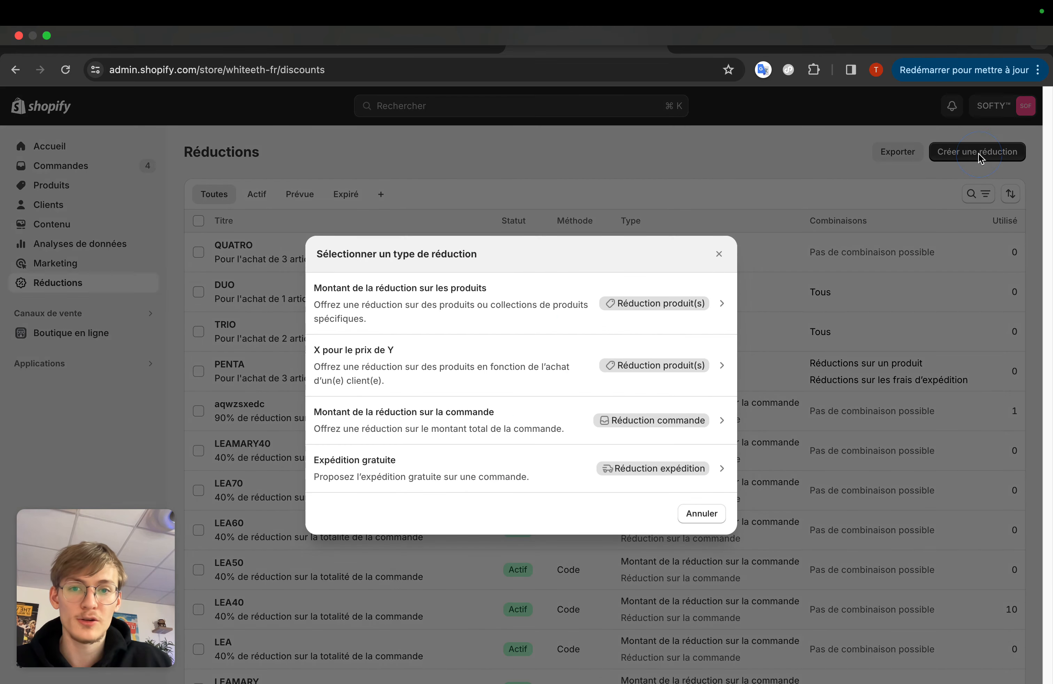
click(550, 370)
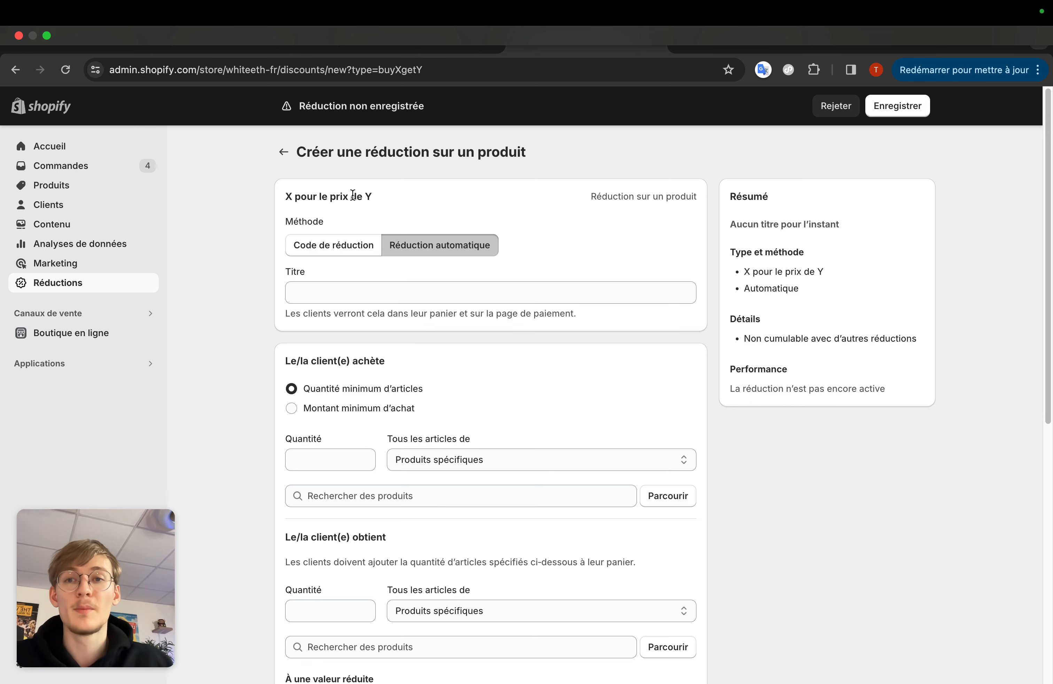
click(364, 195)
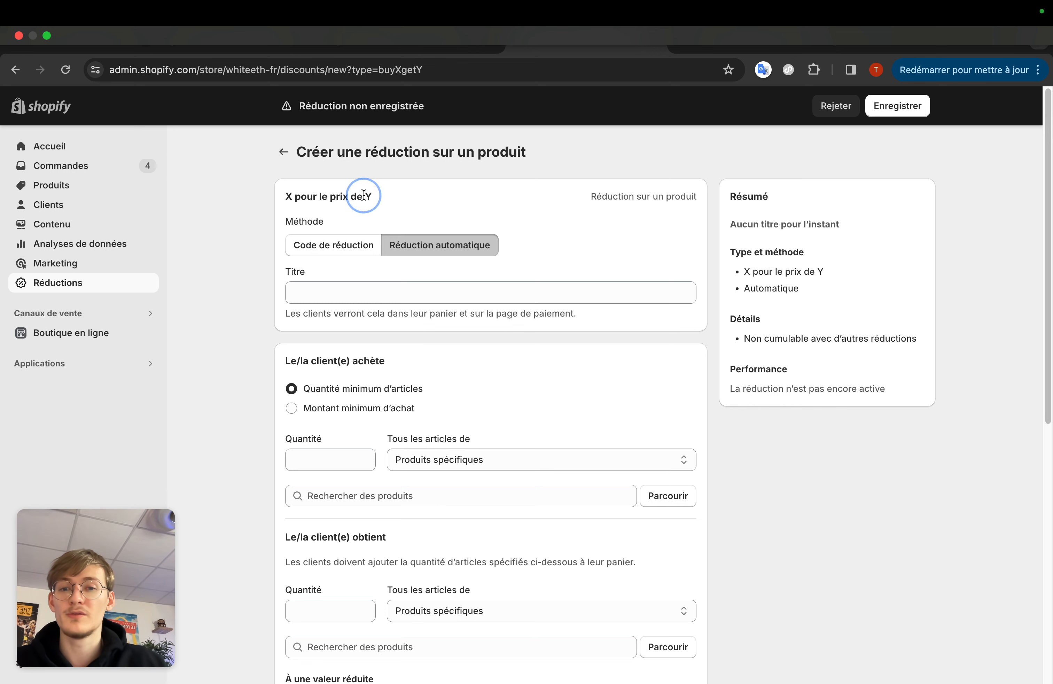
click(249, 234)
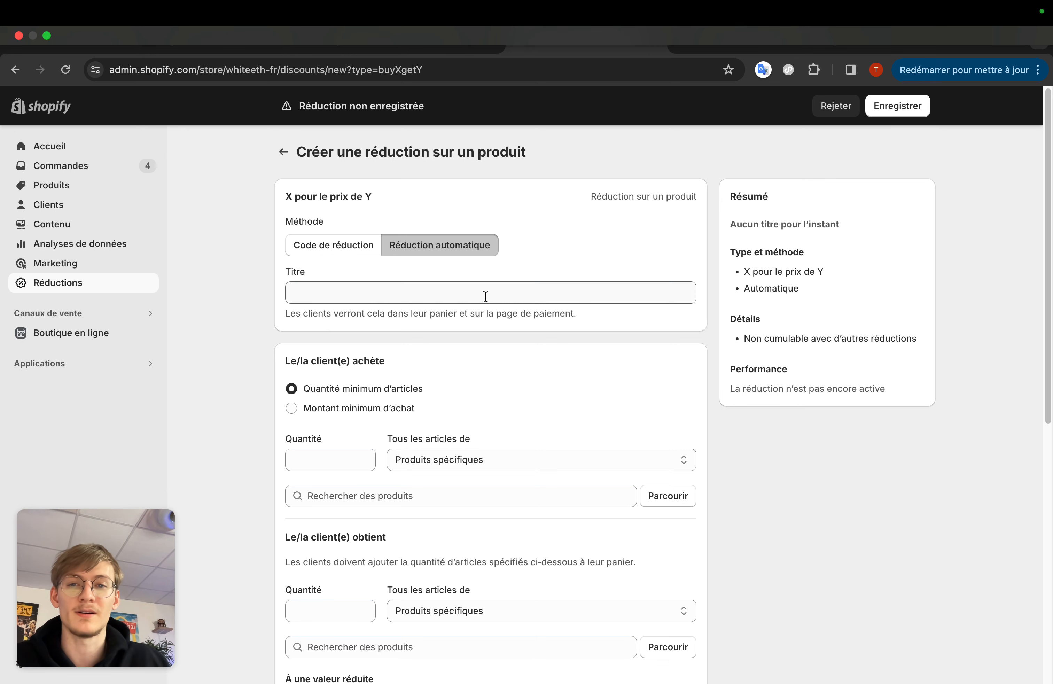